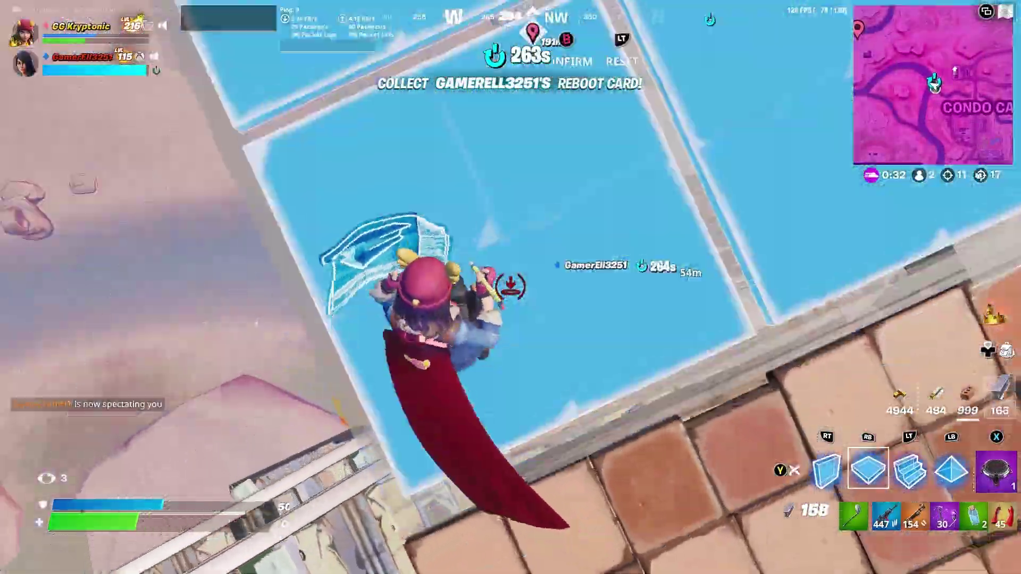
# Switch to weapons and fire the bow, assault rifle and pump shotgun during the Fortnite build fight.
pyautogui.press('q')
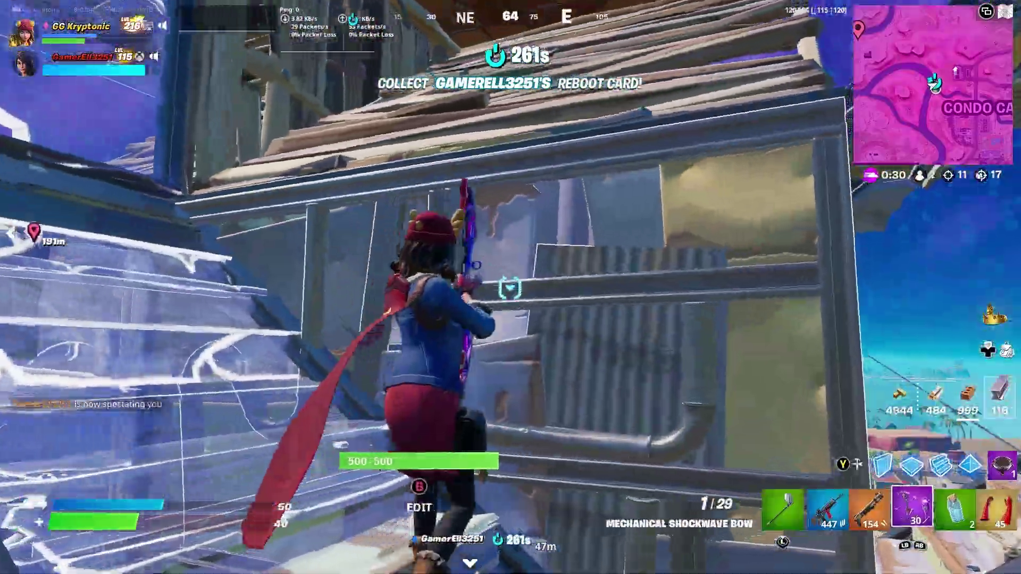
pyautogui.click(510, 287)
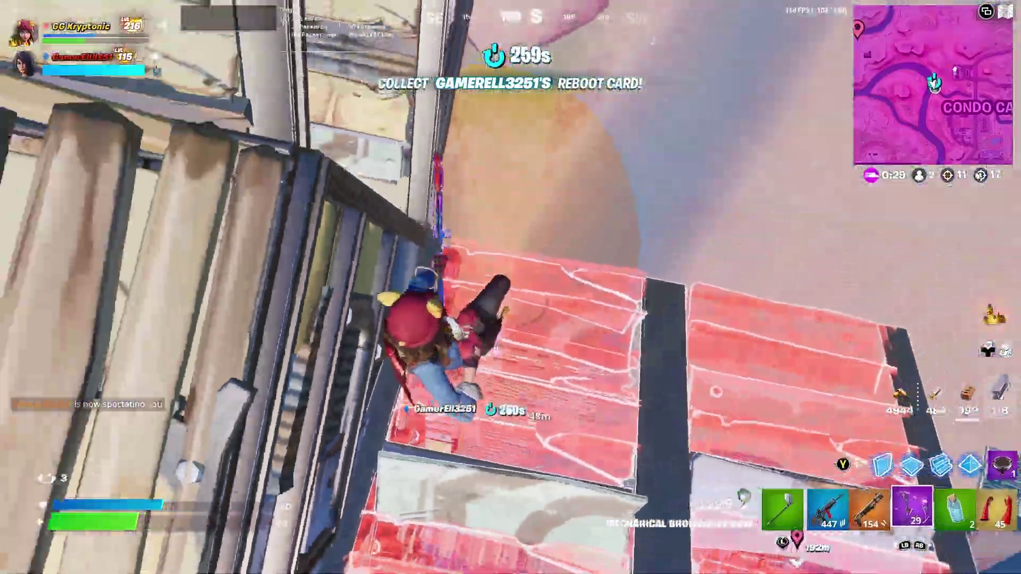
pyautogui.press('2')
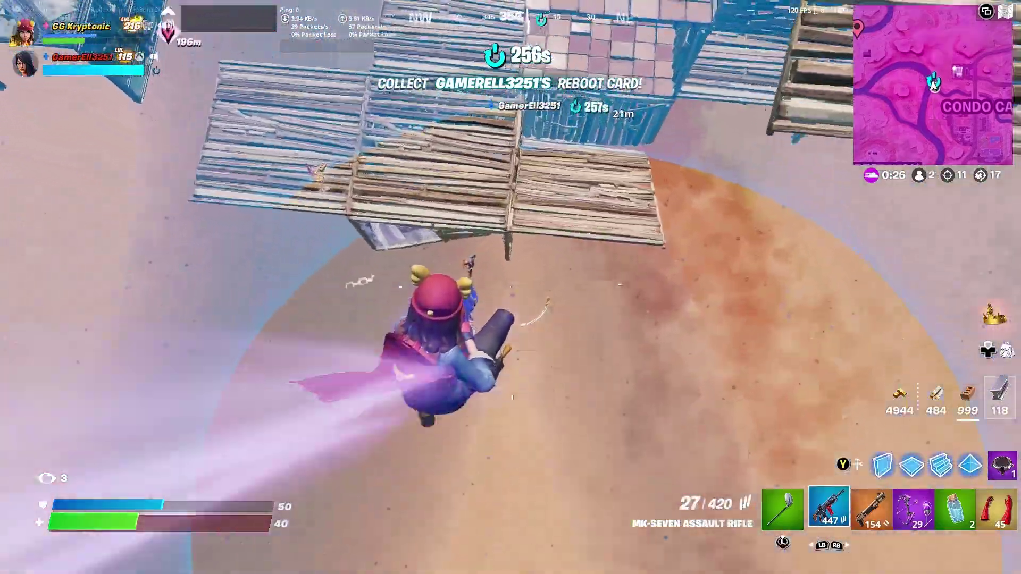
pyautogui.press('3')
pyautogui.click(510, 287)
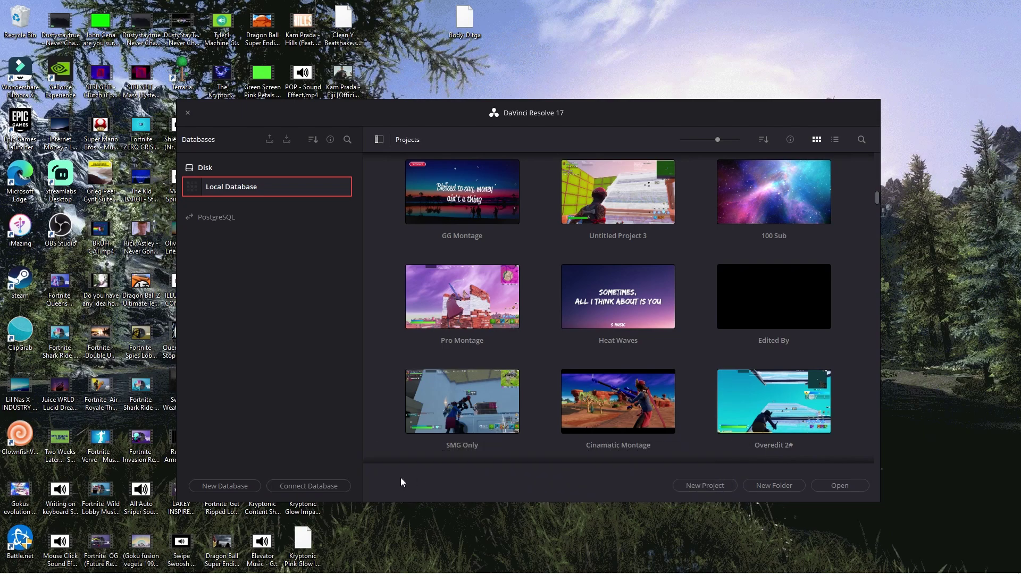
# Replace the default project name with 'montage' and confirm the new project.
pyautogui.click(703, 486)
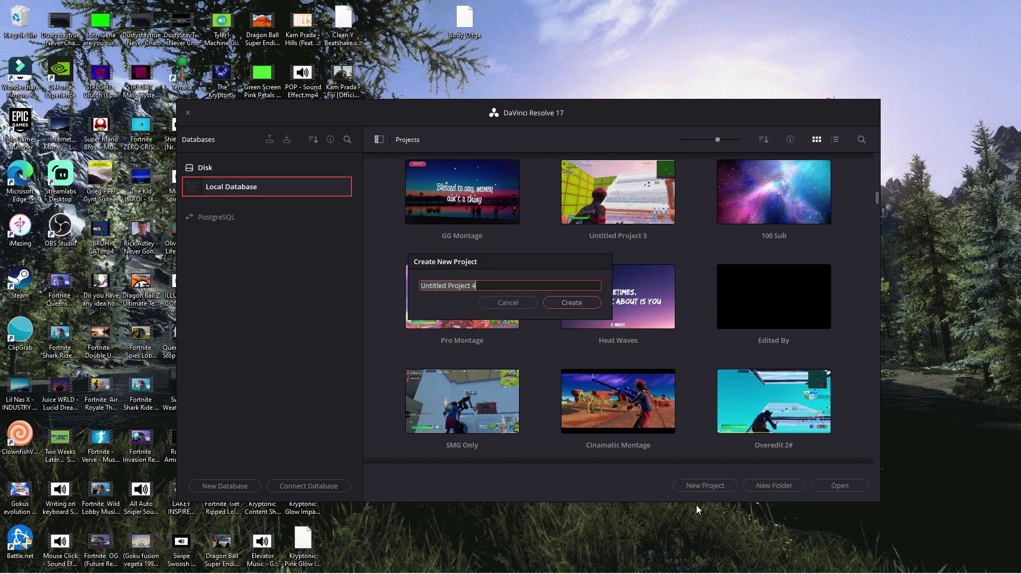
pyautogui.press('BackSpace')
pyautogui.write('montage')
pyautogui.press('Return')
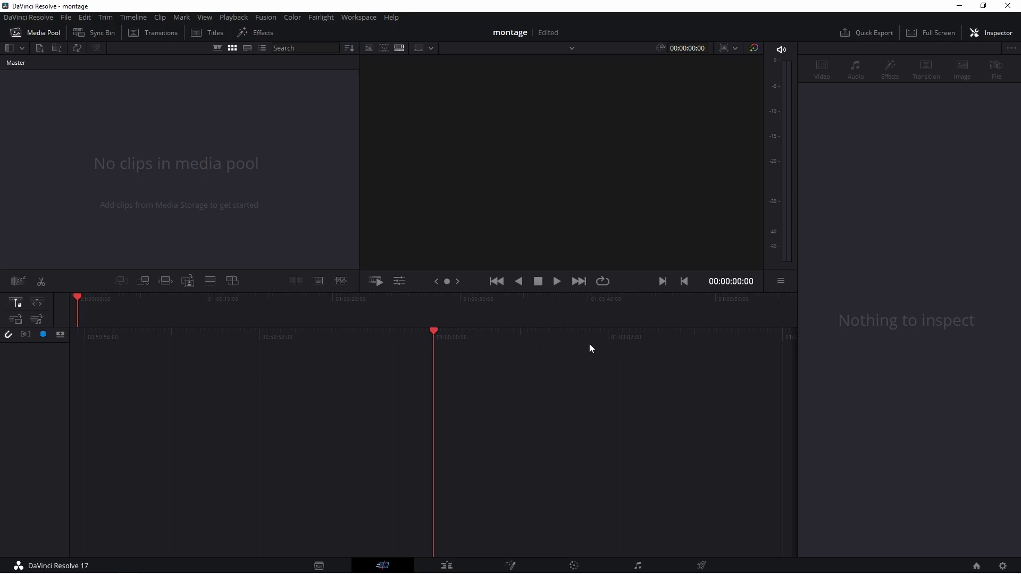
# In Project Settings, set timeline frame rate to 60 fps and retime process to Optical Flow, then save.
pyautogui.click(1003, 565)
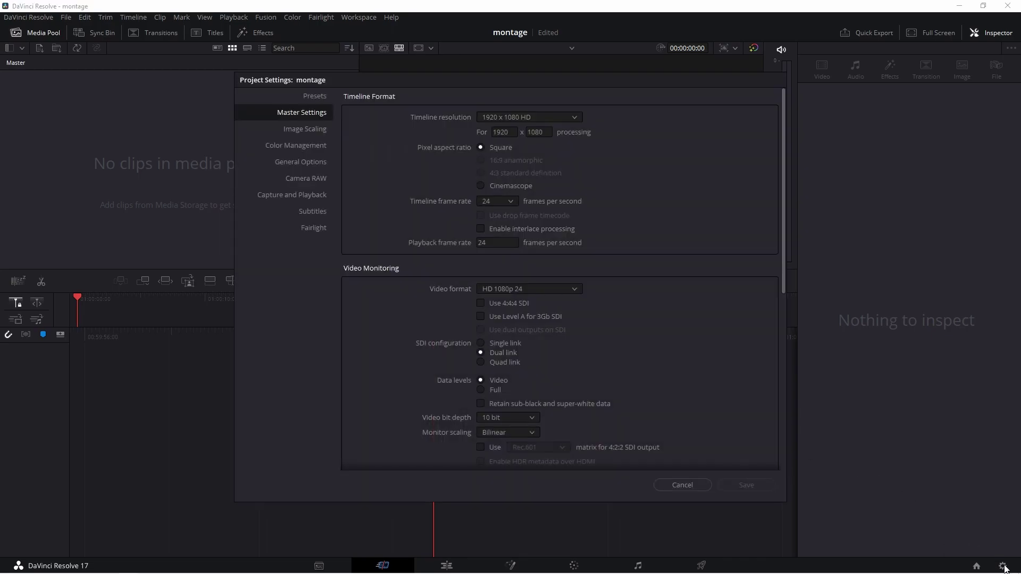
pyautogui.click(504, 202)
pyautogui.click(499, 320)
pyautogui.scroll(-5, 528, 276)
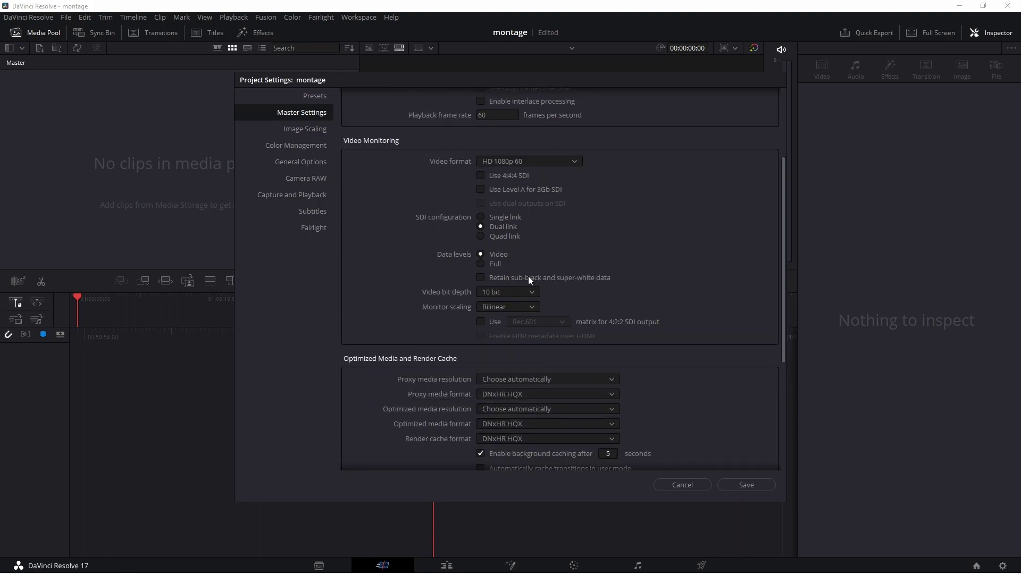
pyautogui.click(512, 423)
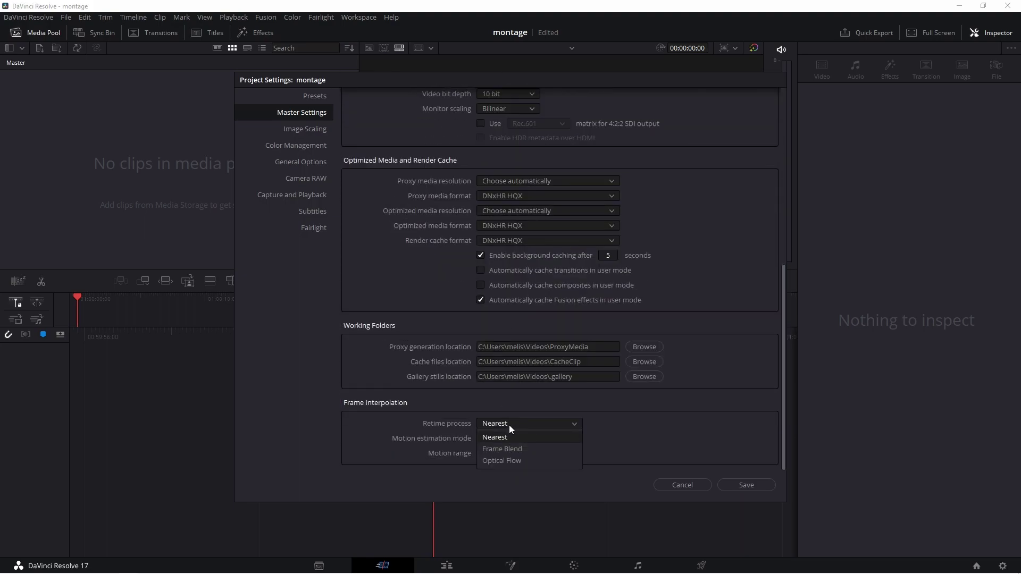
pyautogui.click(521, 461)
pyautogui.click(746, 485)
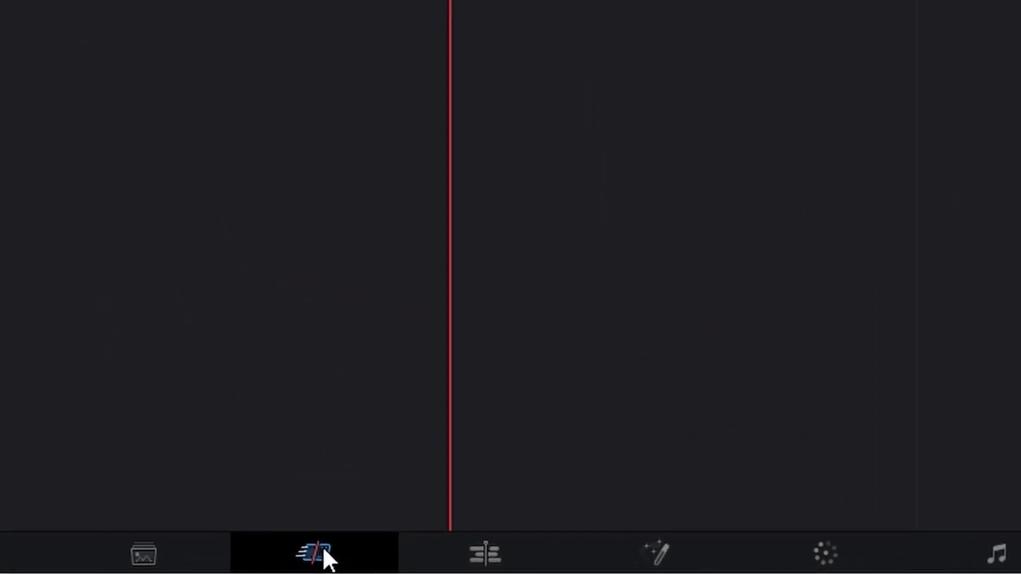
# Import the 11.10 Fortnite recording and place it on a new timeline.
pyautogui.click(468, 553)
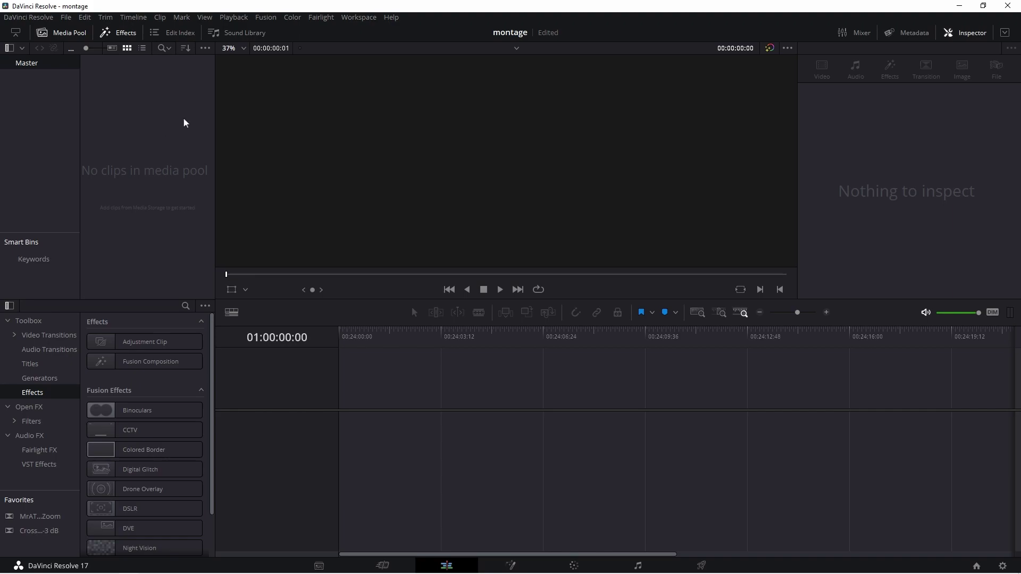
pyautogui.rightClick(141, 91)
pyautogui.click(175, 174)
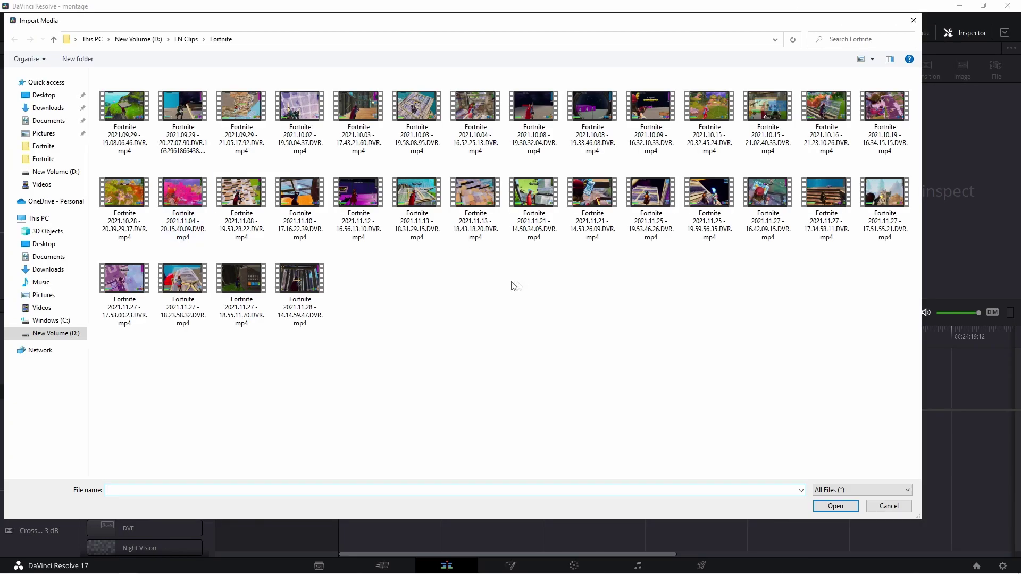
pyautogui.click(651, 202)
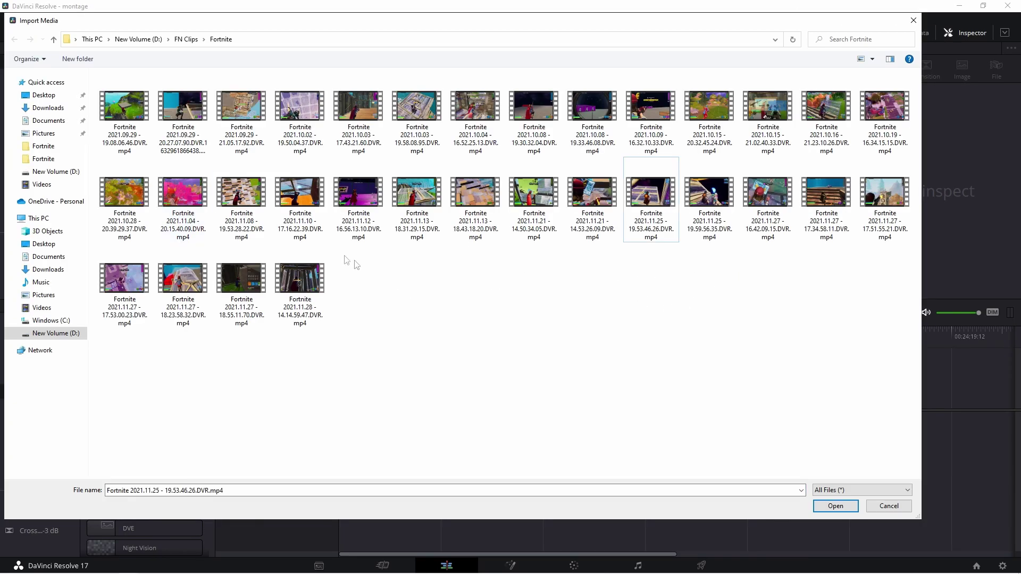
pyautogui.click(307, 212)
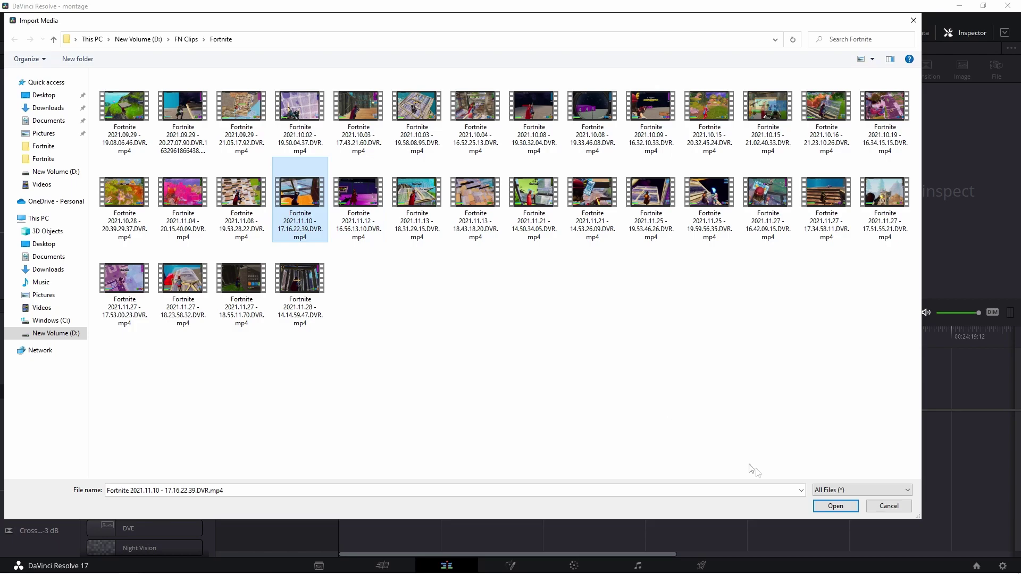
pyautogui.click(836, 507)
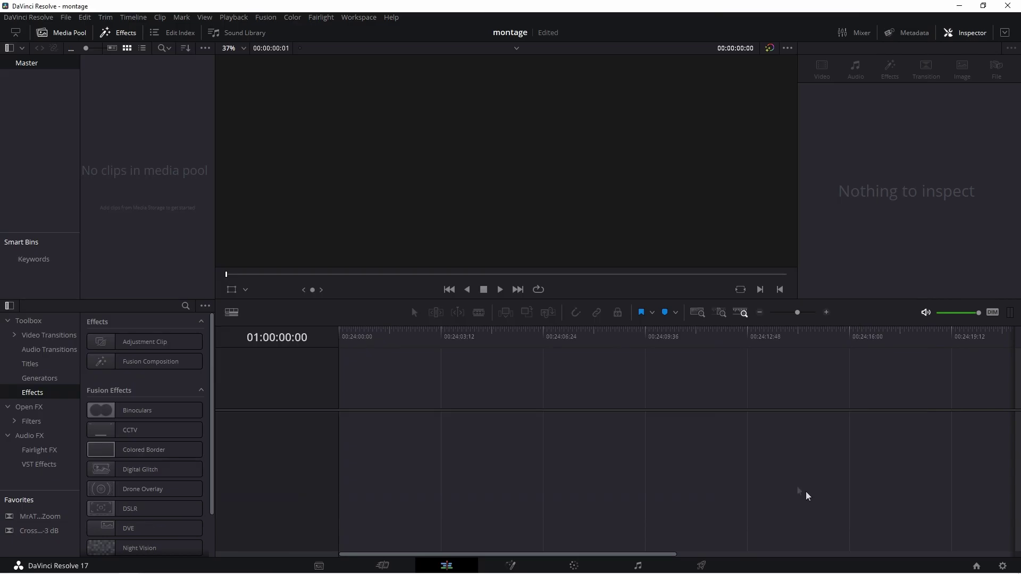
pyautogui.moveTo(118, 87); pyautogui.dragTo(340, 432)
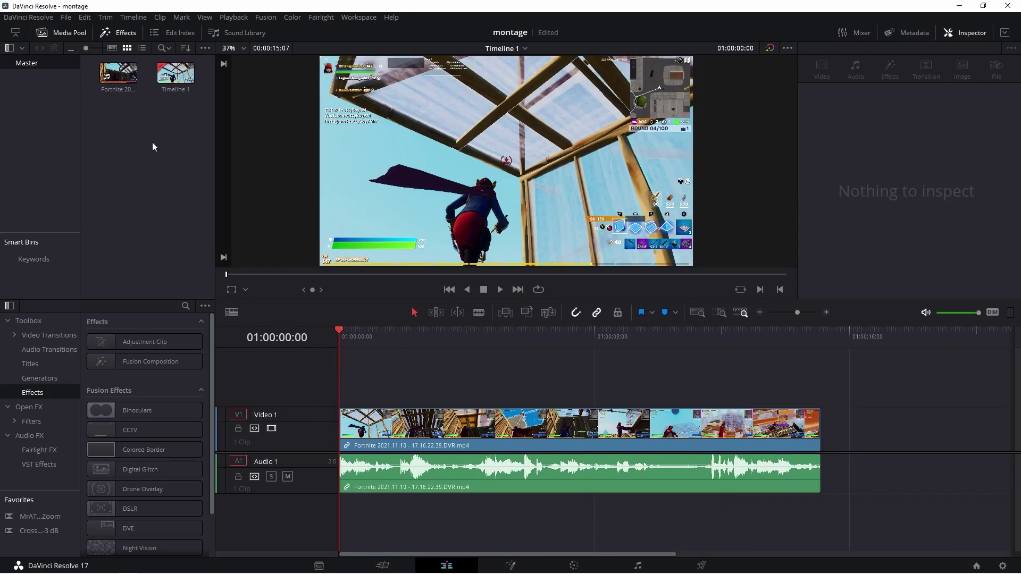
# Import the Kam Prada Hills lyric video into the media pool.
pyautogui.rightClick(152, 142)
pyautogui.click(189, 225)
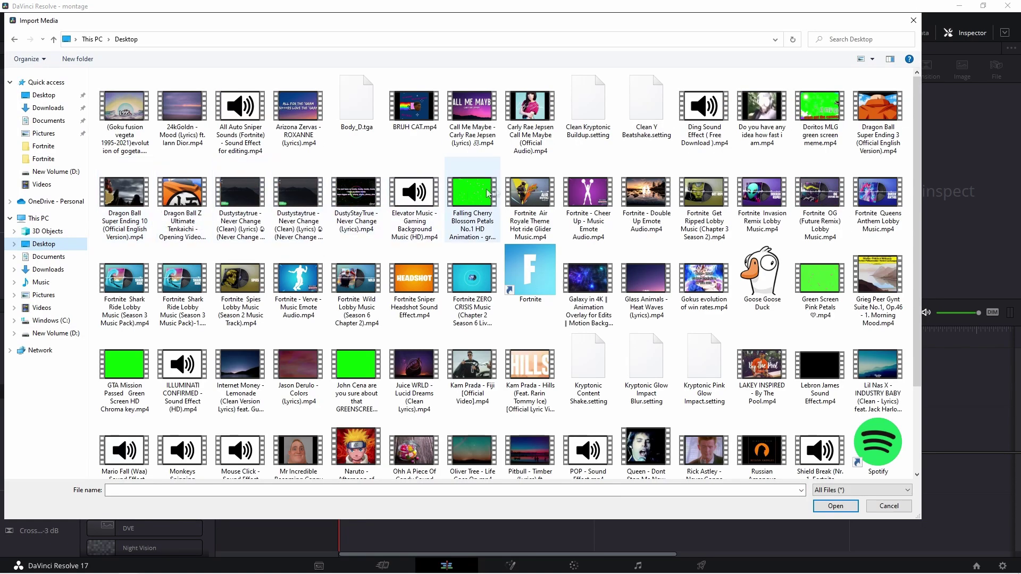
pyautogui.doubleClick(531, 366)
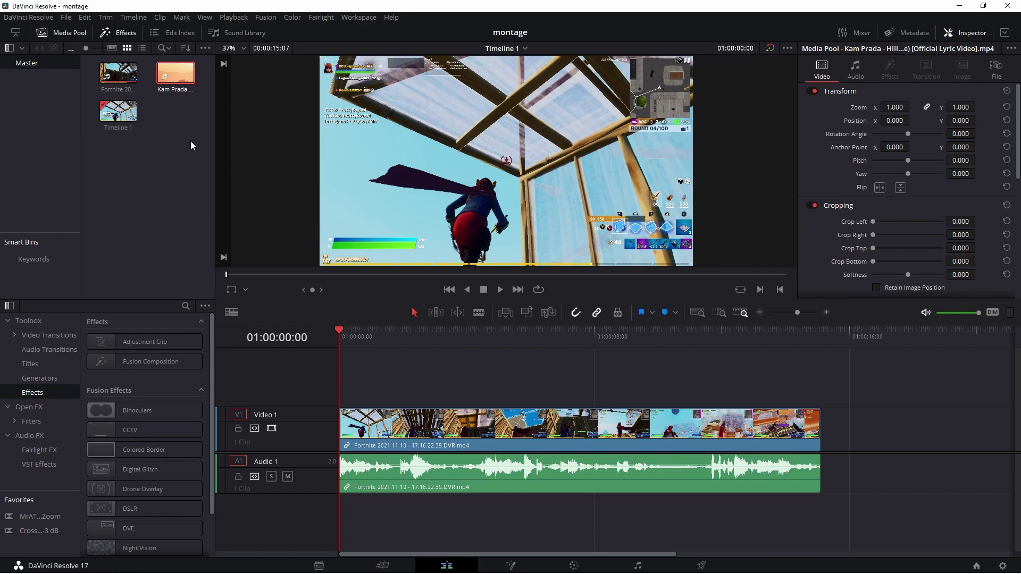
# Add the Kam Prada song after the Fortnite clip, delete its video, and move its audio to the start on its own track.
pyautogui.moveTo(175, 72); pyautogui.dragTo(574, 398)
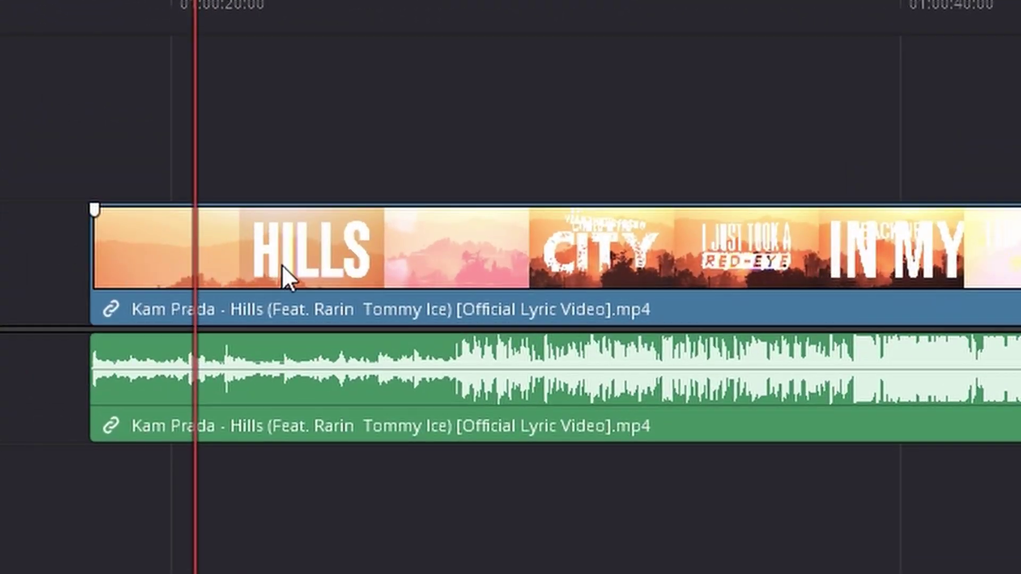
pyautogui.rightClick(642, 434)
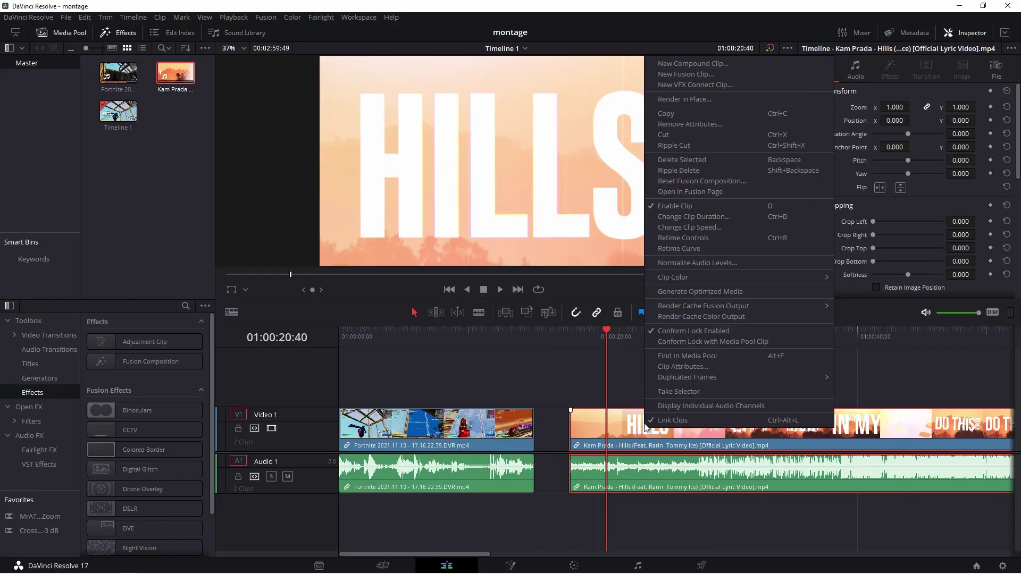
pyautogui.click(695, 420)
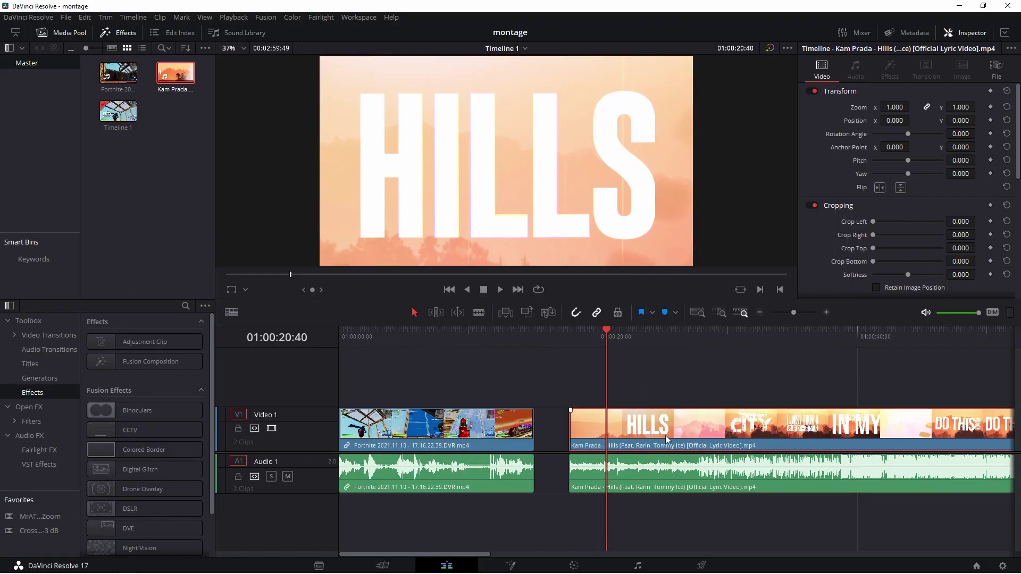
pyautogui.press('Delete')
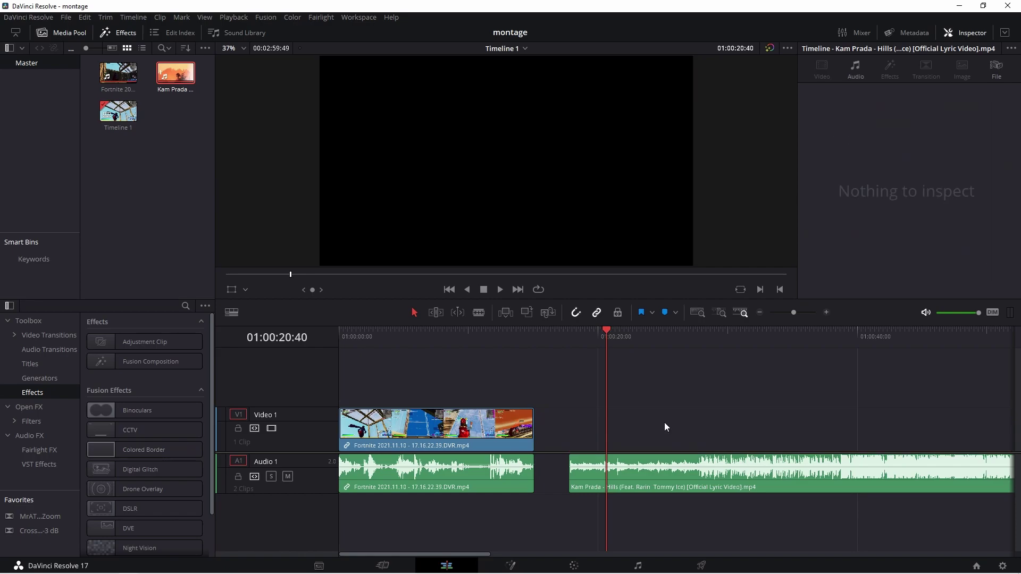
pyautogui.moveTo(665, 470); pyautogui.dragTo(436, 511)
pyautogui.click(421, 338)
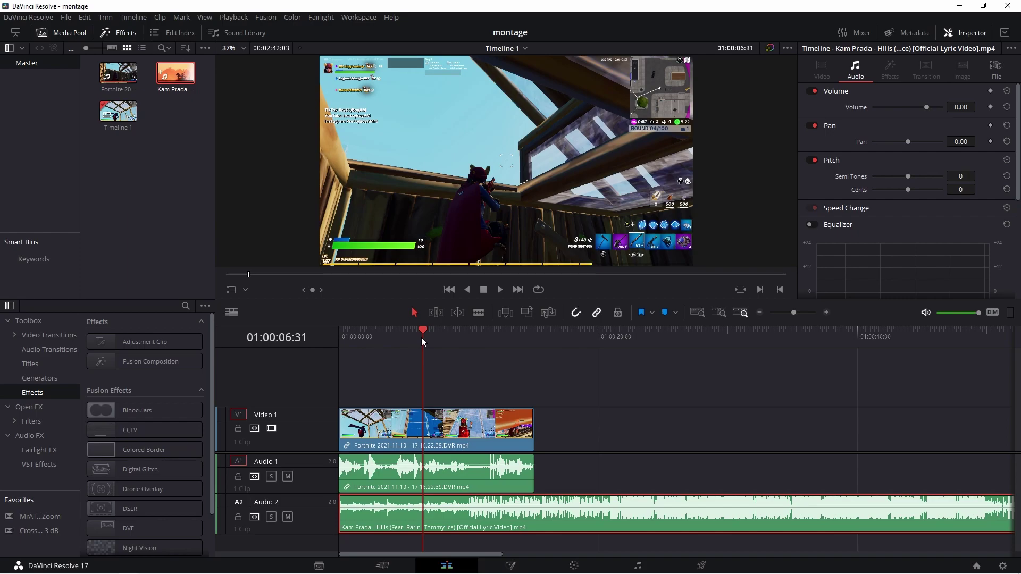
# Zoom in on the clips and play the timeline from 01:00:09:15 to hear the beat.
pyautogui.moveTo(422, 337); pyautogui.dragTo(475, 337)
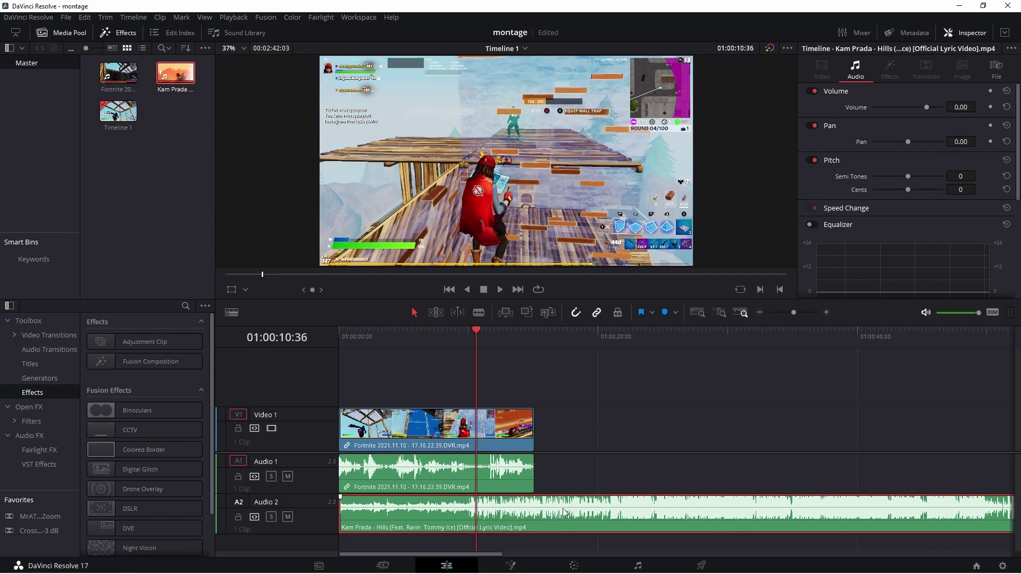
pyautogui.moveTo(795, 313); pyautogui.dragTo(802, 314)
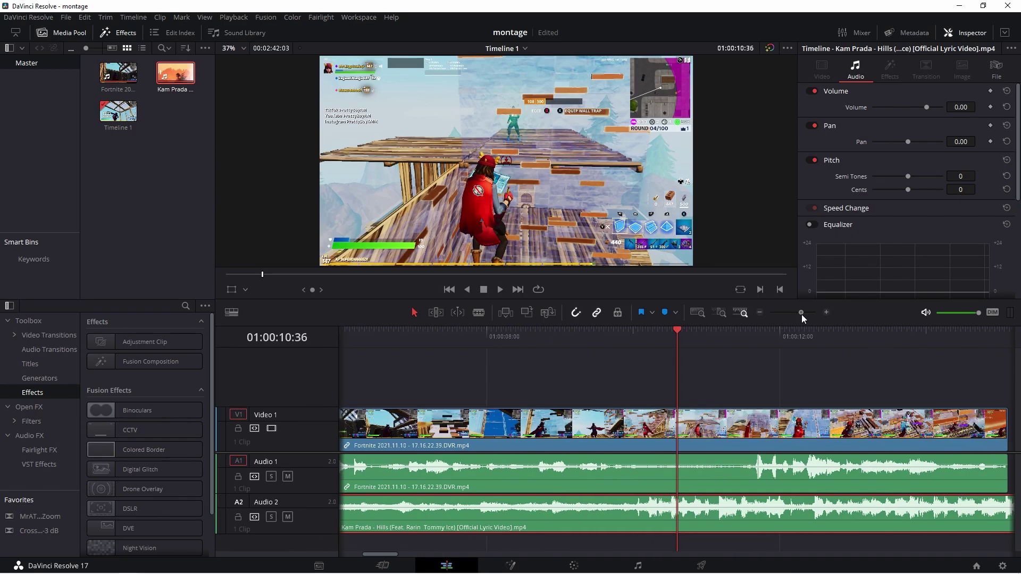
pyautogui.click(579, 342)
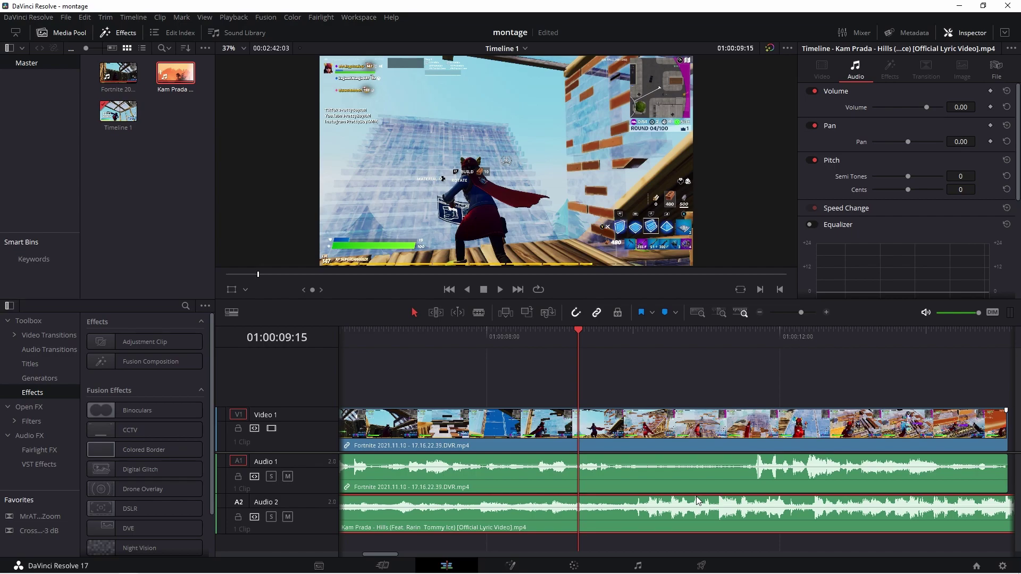
pyautogui.press('space')
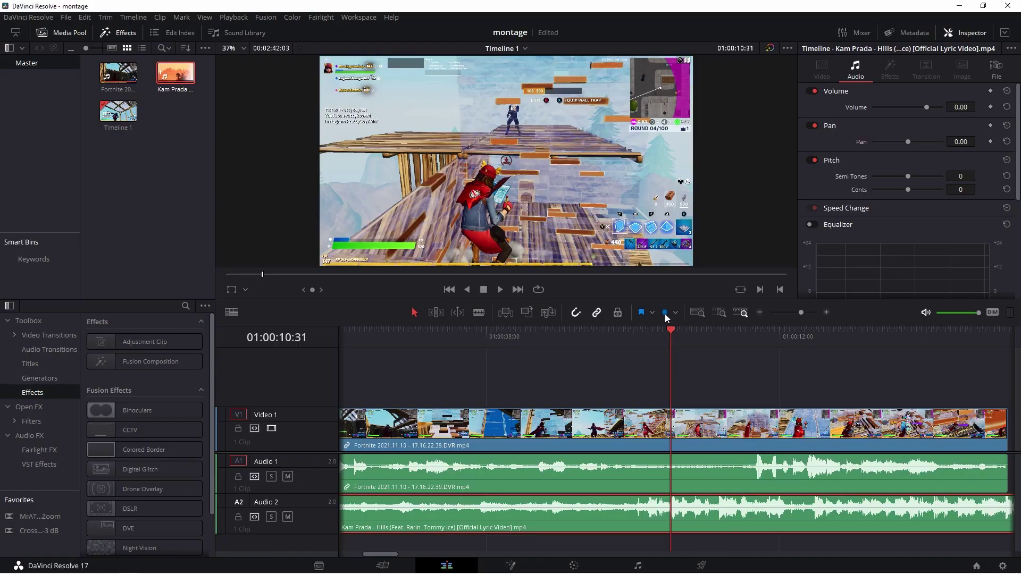
# Mark the beat on the song and the 01:00:12:13 moment in the Fortnite clip, saving the project.
pyautogui.click(567, 327)
pyautogui.hotkey('ctrl', 's')
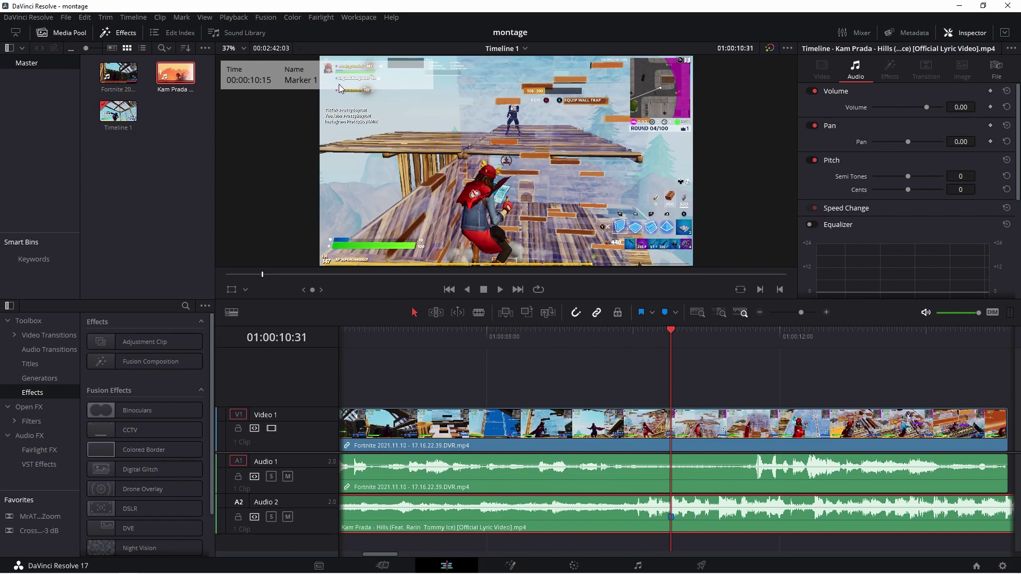
pyautogui.scroll(-2, 708, 436)
pyautogui.click(706, 429)
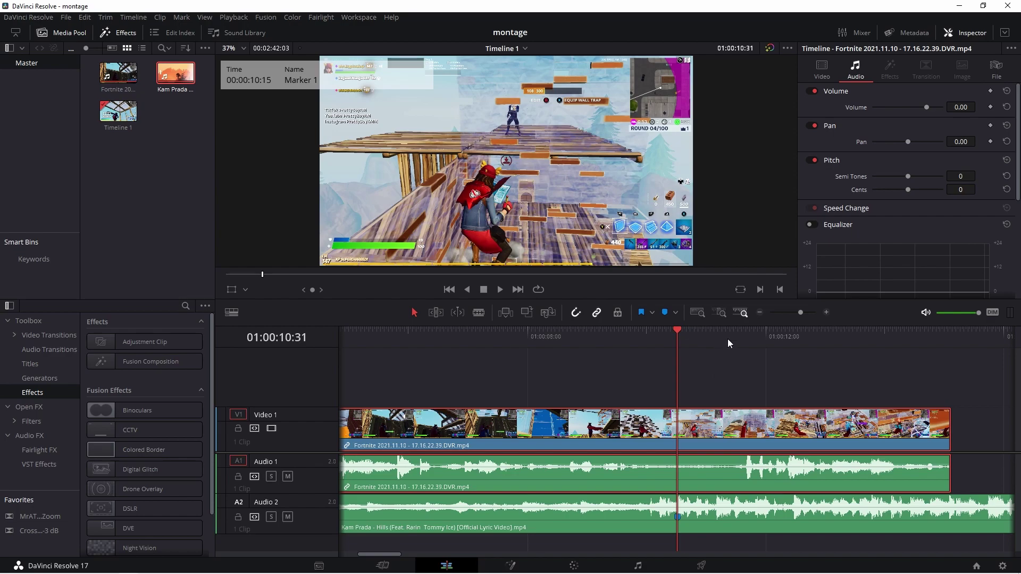
pyautogui.click(779, 330)
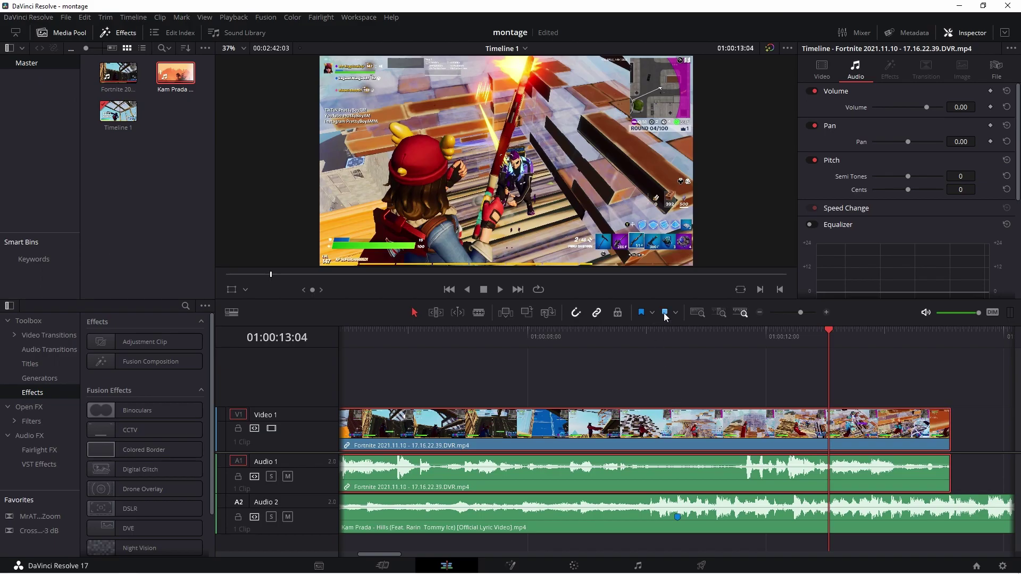
pyautogui.click(665, 313)
# Trim the Fortnite clip's start and slide it to align the markers, then play from 01:00:09:09.
pyautogui.moveTo(800, 312); pyautogui.dragTo(797, 312)
pyautogui.moveTo(343, 426); pyautogui.dragTo(488, 426)
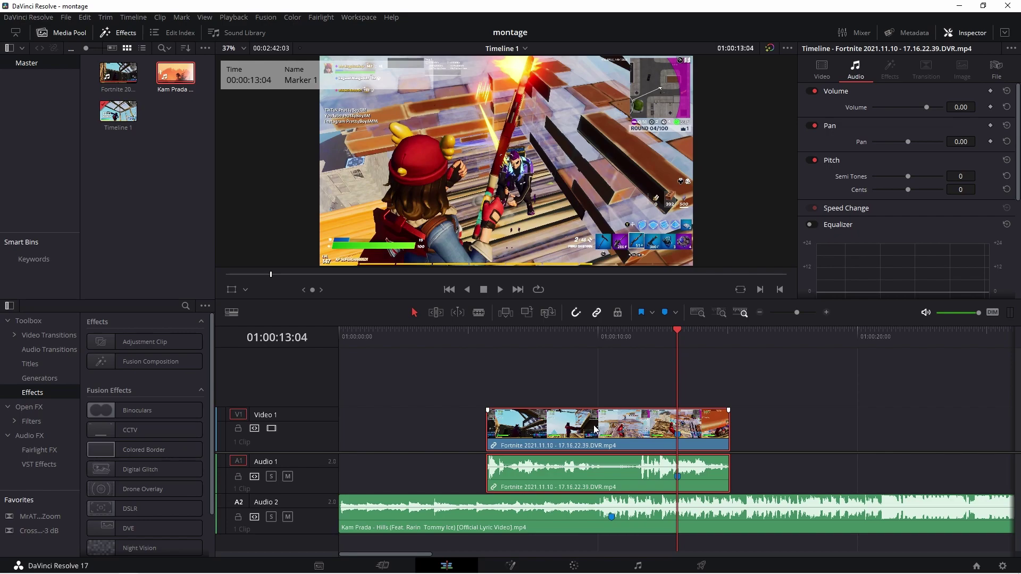
pyautogui.moveTo(621, 422); pyautogui.dragTo(560, 423)
pyautogui.click(575, 336)
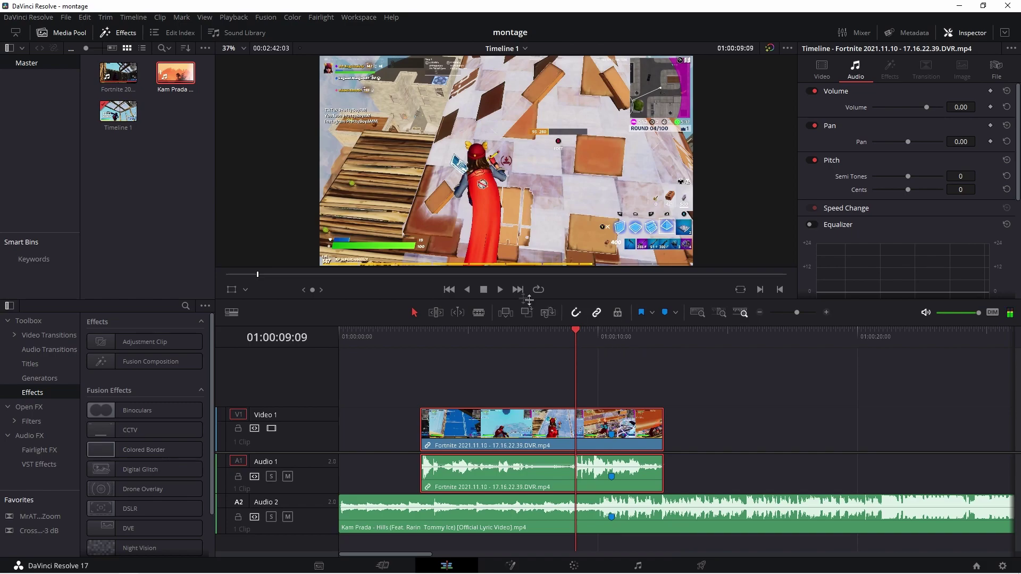
pyautogui.click(500, 289)
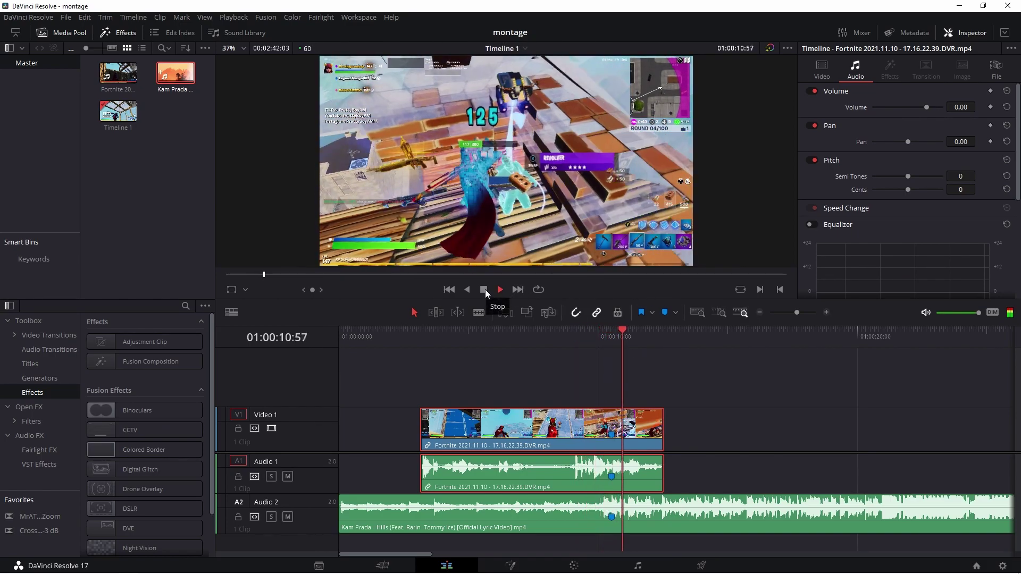
# Place an Adjustment Clip on Video 2 at the beat, trimmed to end with the Fortnite clip.
pyautogui.press('space')
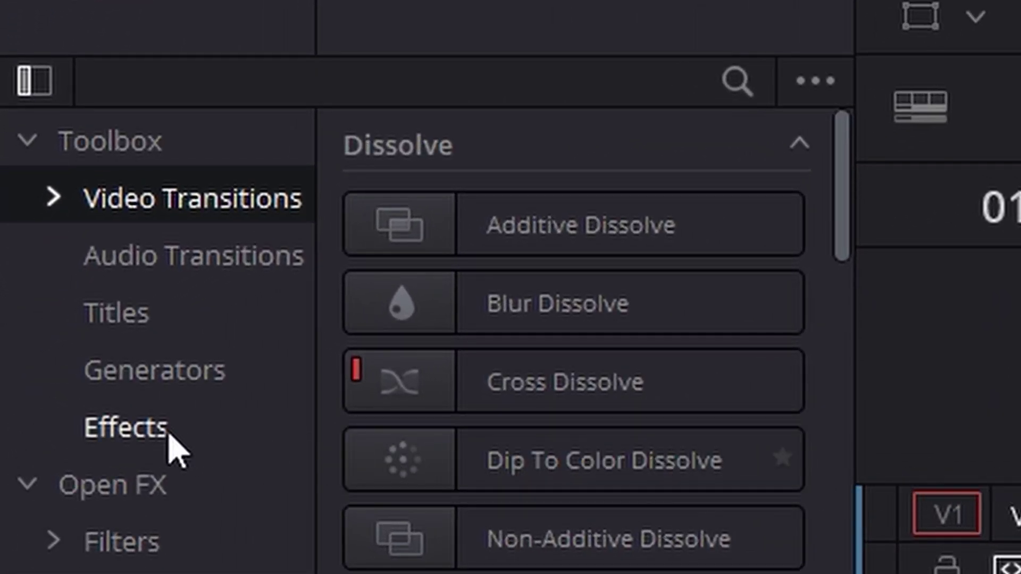
pyautogui.click(189, 431)
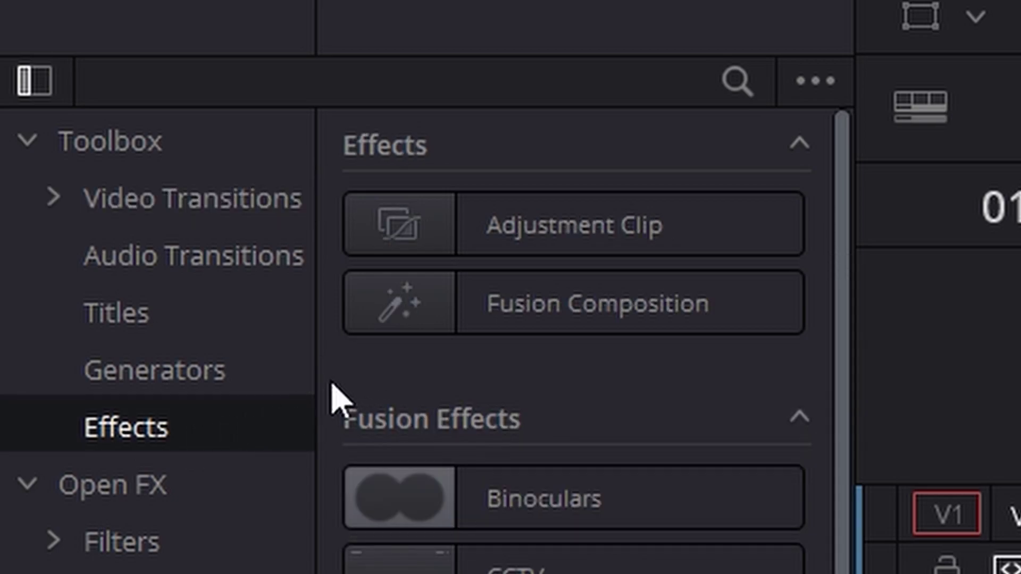
pyautogui.moveTo(463, 230); pyautogui.dragTo(607, 372)
pyautogui.press('Down')
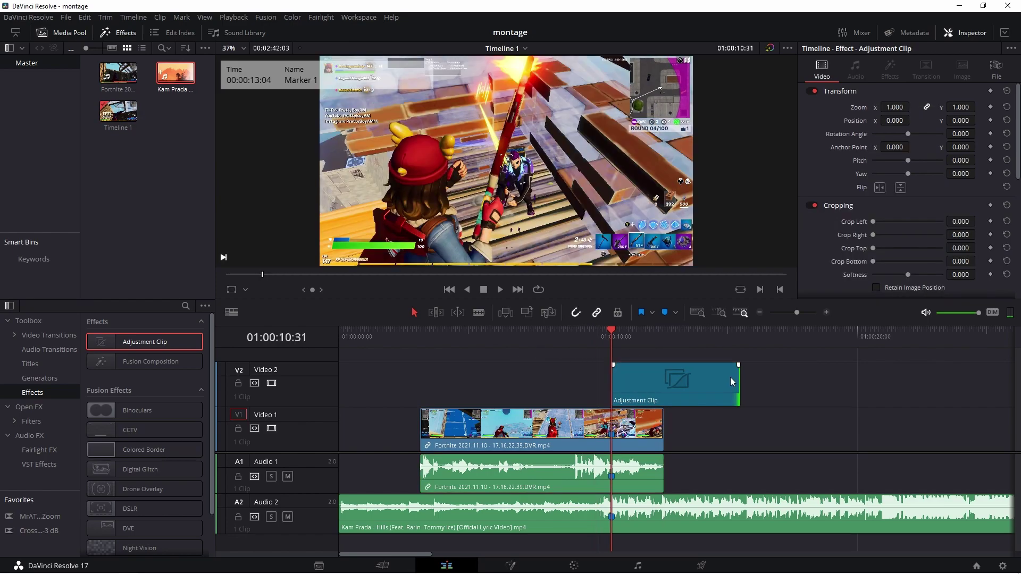
pyautogui.moveTo(740, 378); pyautogui.dragTo(709, 378)
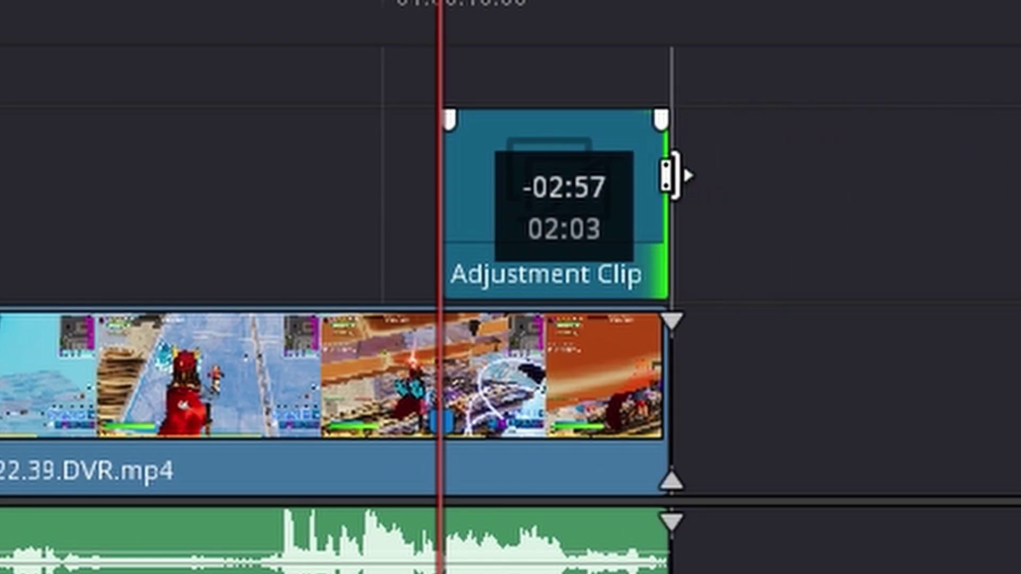
pyautogui.moveTo(671, 176); pyautogui.dragTo(669, 177)
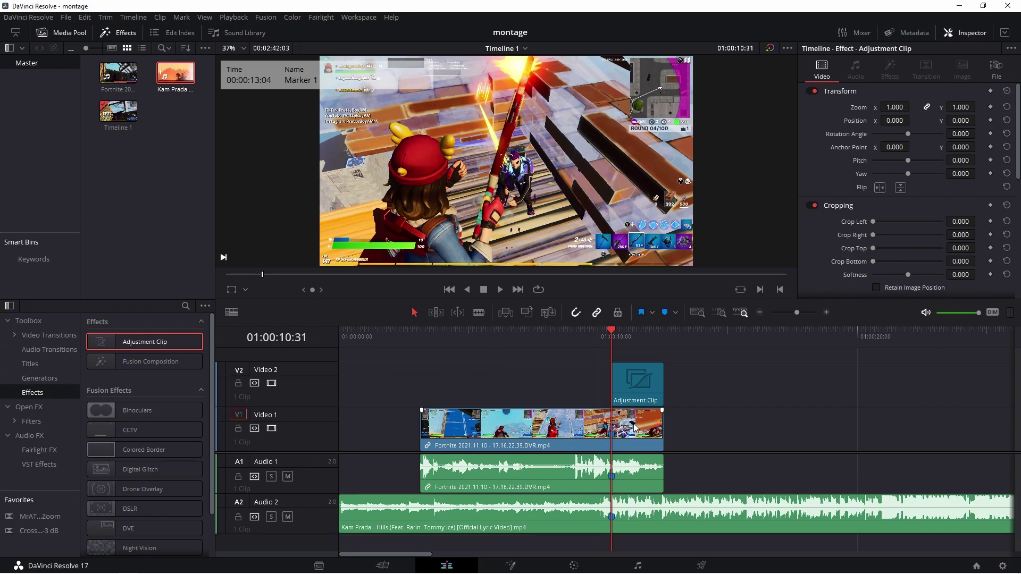
pyautogui.click(638, 396)
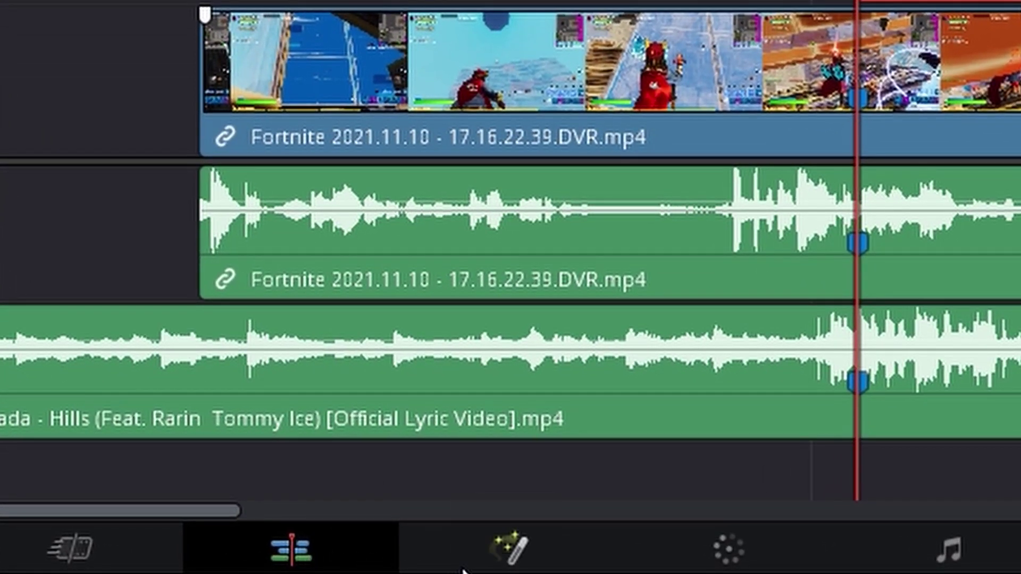
# Open the Adjustment Clip on the Fusion page and add a Glow node after MediaIn1.
pyautogui.click(464, 571)
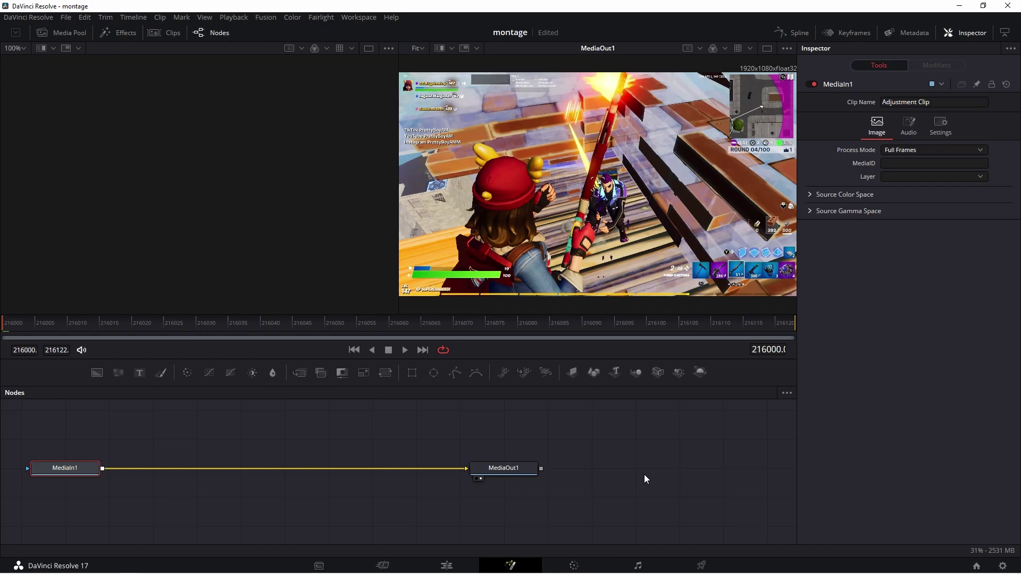
pyautogui.hotkey('ctrl', 'space')
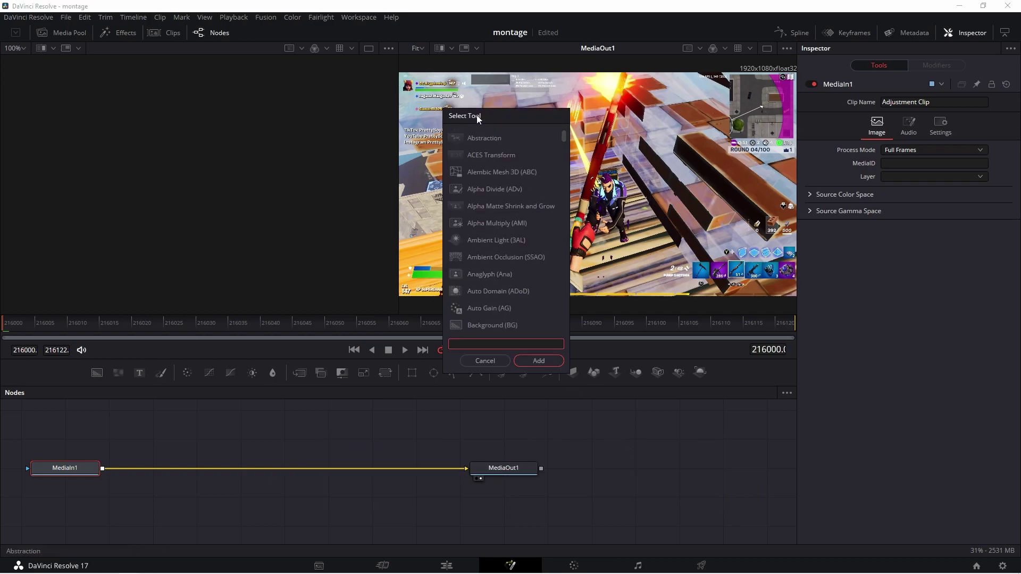
pyautogui.write('Glow')
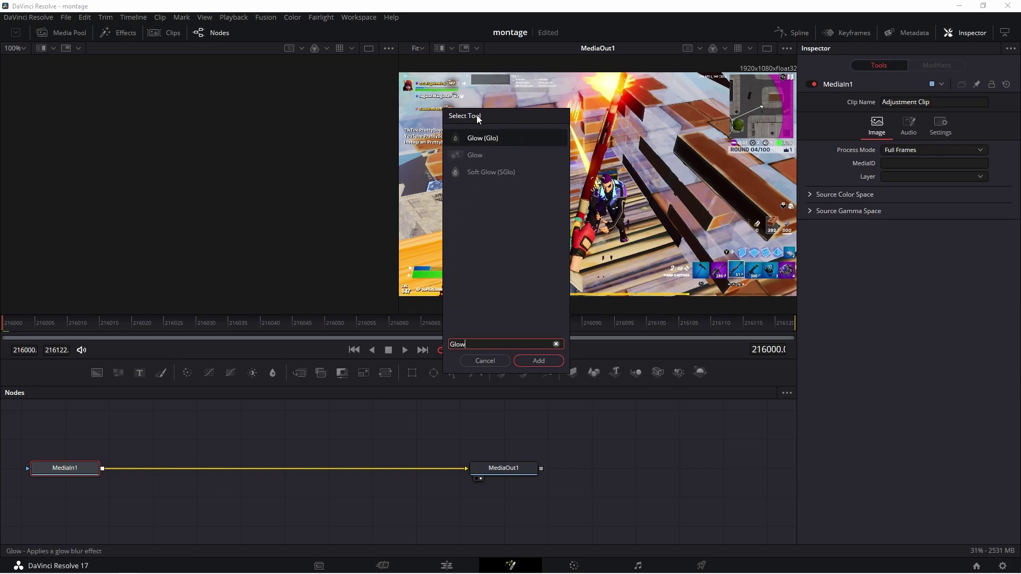
pyautogui.click(511, 376)
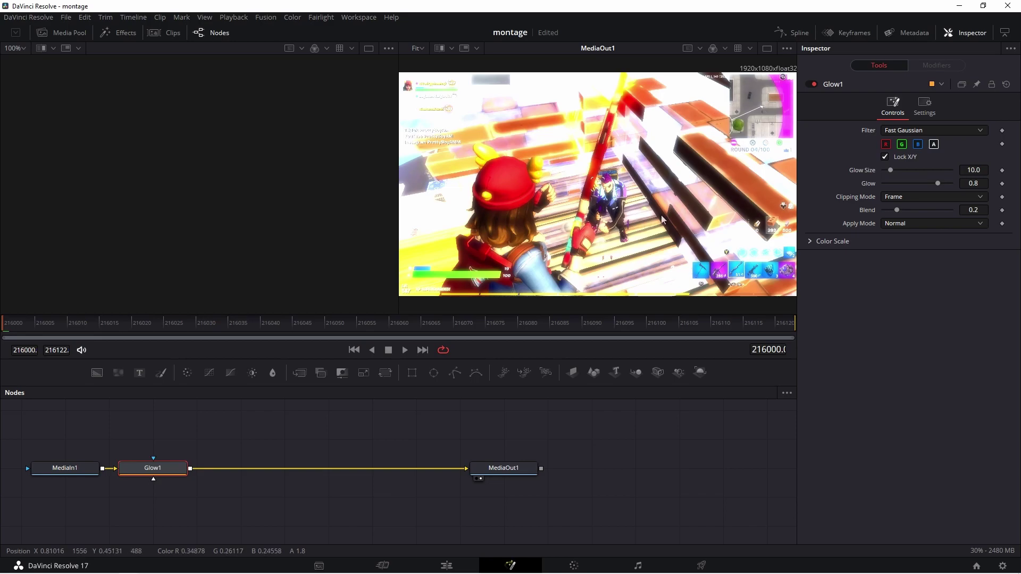
# Rewire the Fusion nodes so MediaIn1 feeds Glow1 and Glow1 feeds MediaOut1.
pyautogui.moveTo(159, 475); pyautogui.dragTo(164, 448)
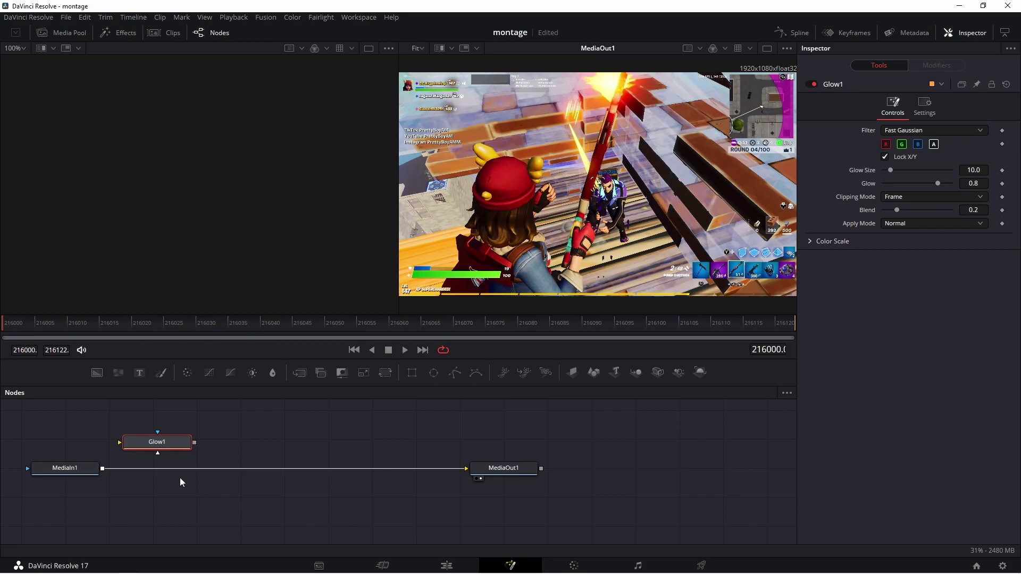
pyautogui.click(250, 470)
pyautogui.press('Delete')
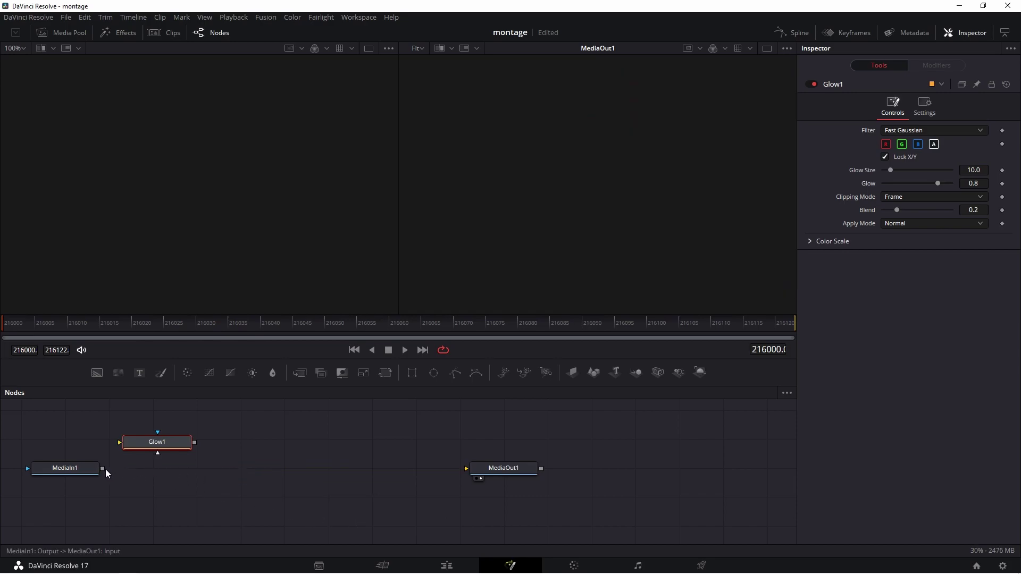
pyautogui.moveTo(103, 470); pyautogui.dragTo(134, 451)
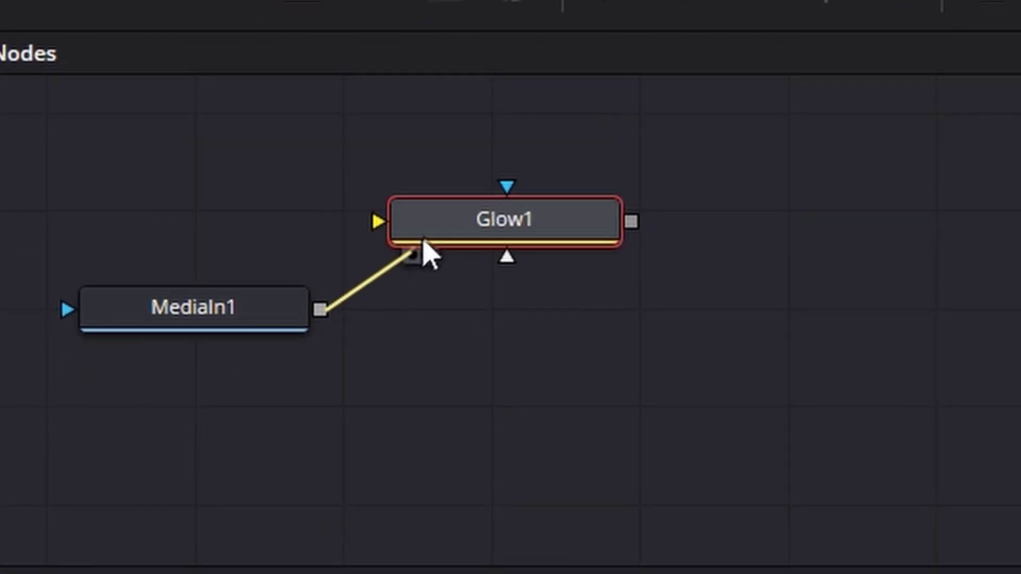
pyautogui.moveTo(428, 254); pyautogui.dragTo(440, 235)
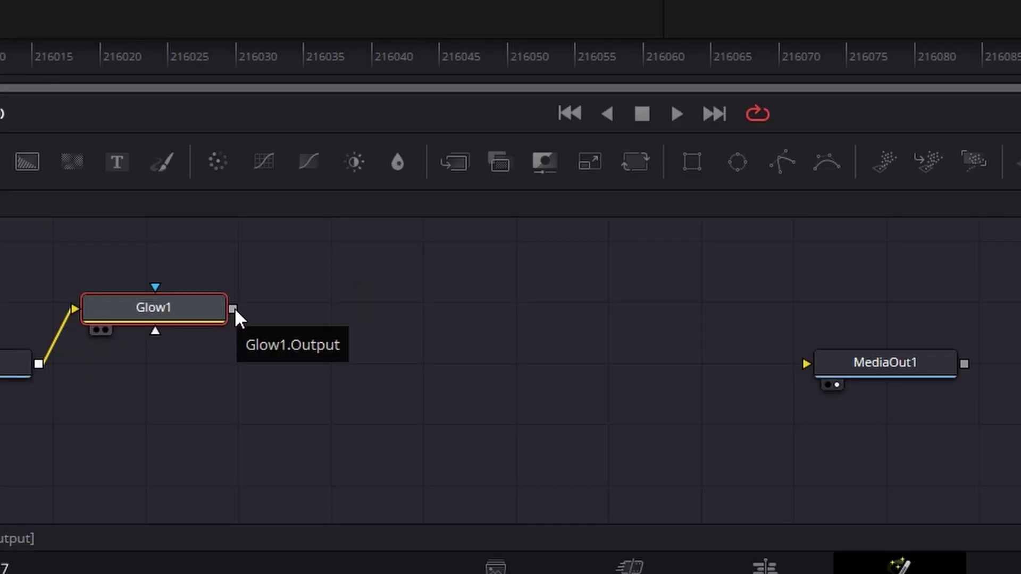
pyautogui.moveTo(235, 312); pyautogui.dragTo(911, 360)
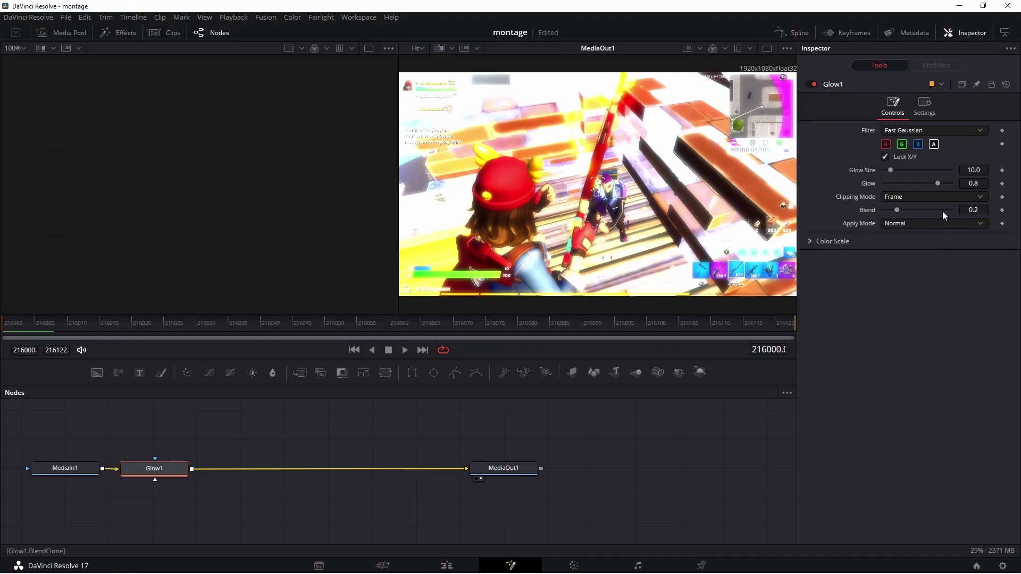
# Keyframe Glow1's Blend from 0.2 up to 0.504 a few frames later, then return to the Edit page.
pyautogui.click(1003, 211)
pyautogui.press('space')
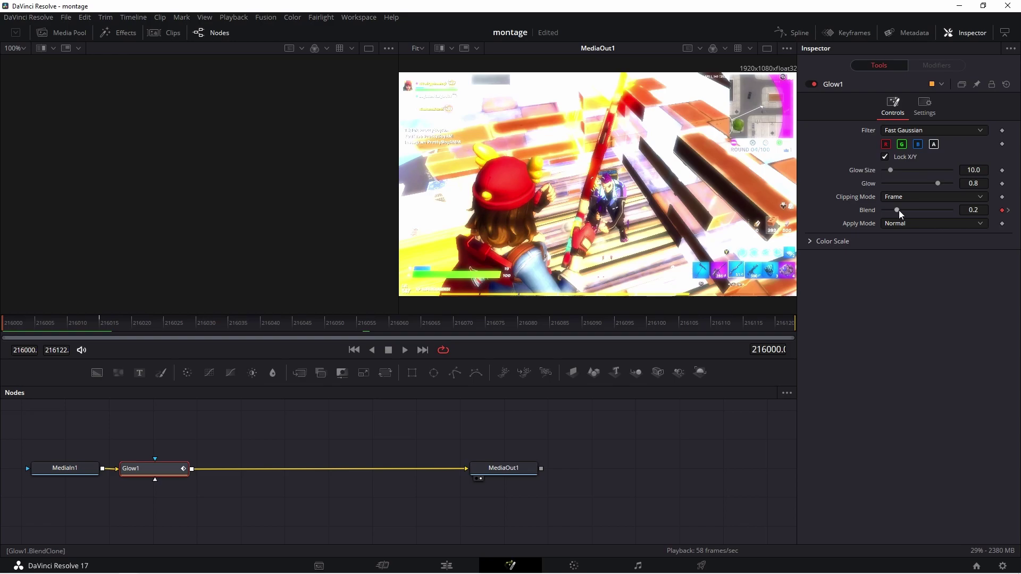
pyautogui.hotkey('ctrl', 's')
pyautogui.moveTo(897, 210); pyautogui.dragTo(917, 209)
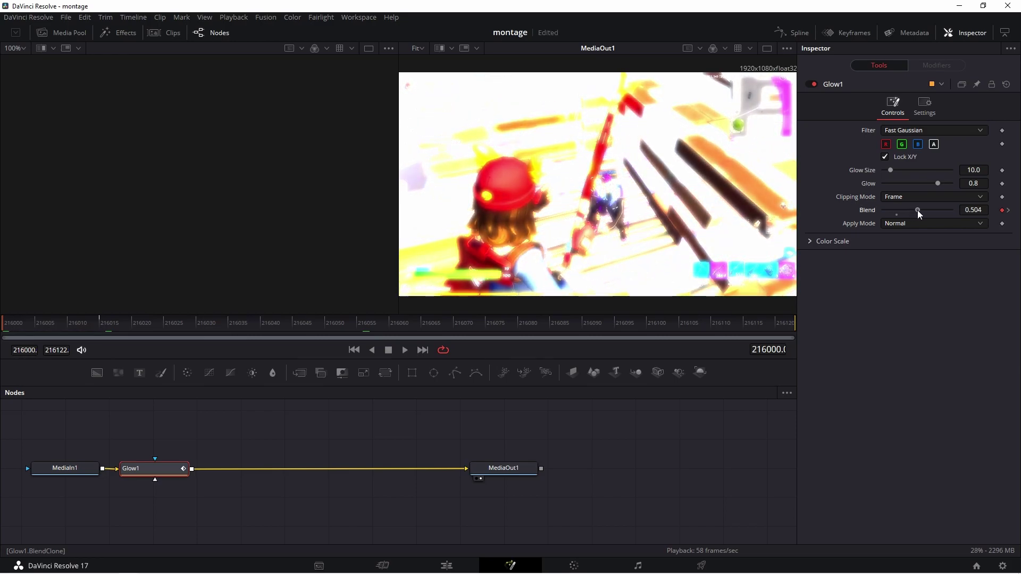
pyautogui.hotkey('shift', '4')
pyautogui.click(585, 334)
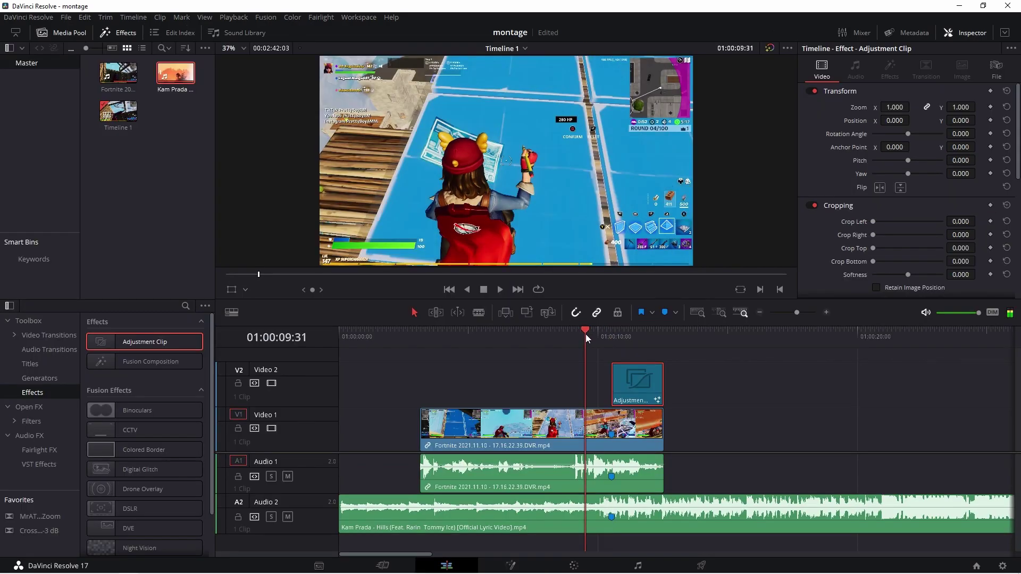
# Play through the glow, then park the playhead back on Marker 1 at 01:00:10:31.
pyautogui.press('space')
pyautogui.press('space')
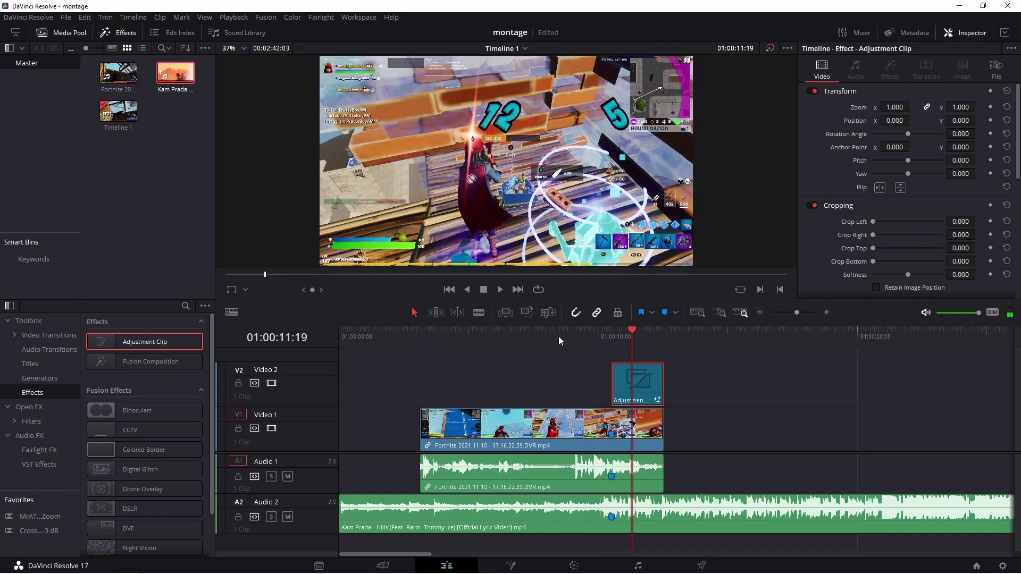
pyautogui.hotkey('shift', 'Up')
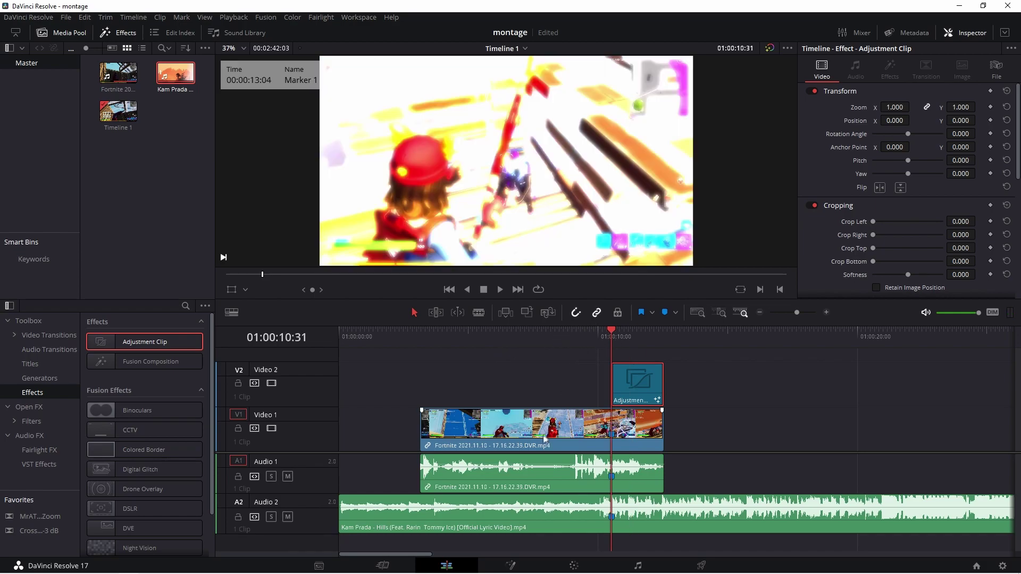
pyautogui.click(511, 566)
# Insert a CameraShake1 node between Glow1 and MediaOut1 using the Select Tool search.
pyautogui.hotkey('shift', 'space')
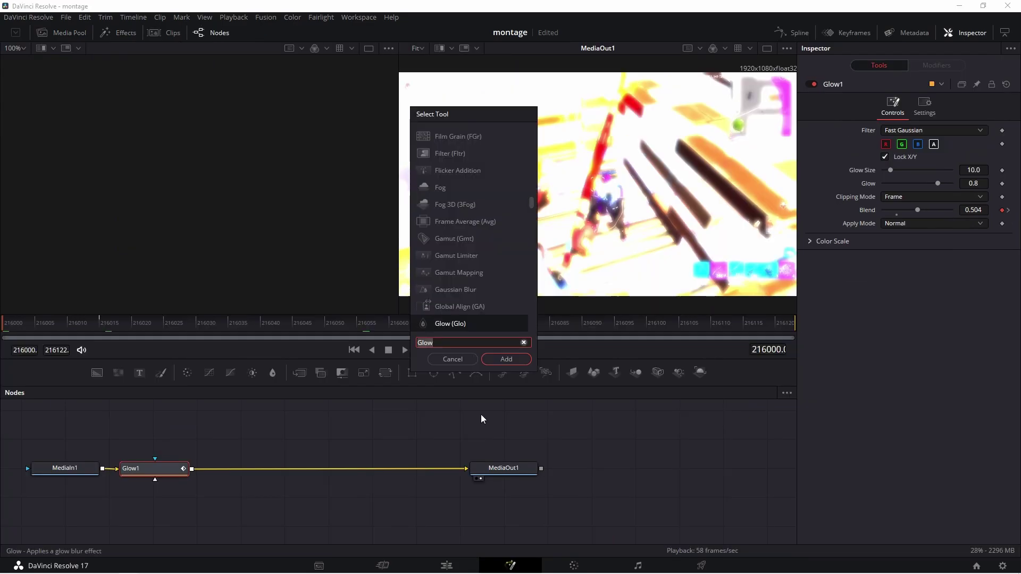
pyautogui.write('Camera Shake')
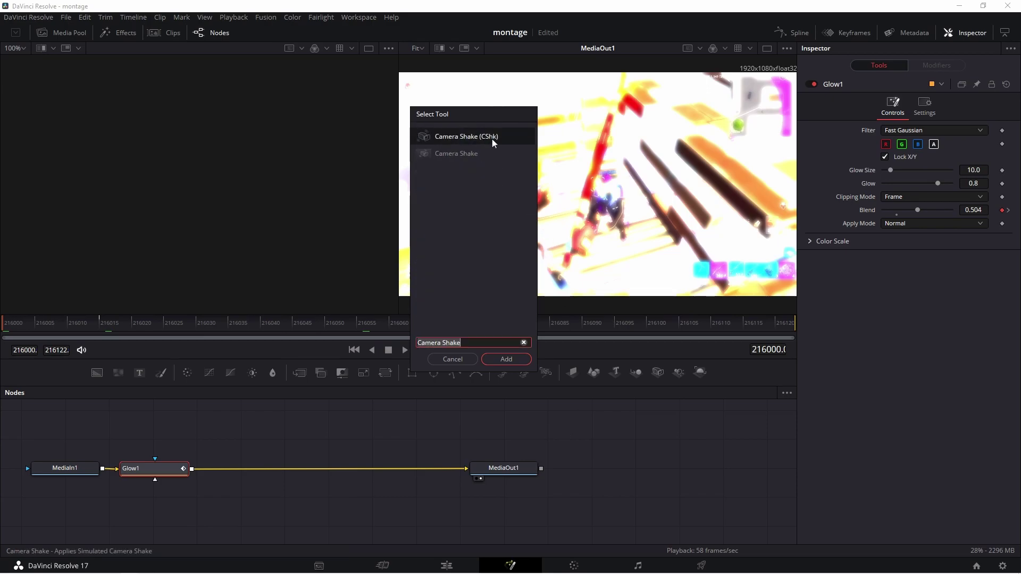
pyautogui.click(496, 359)
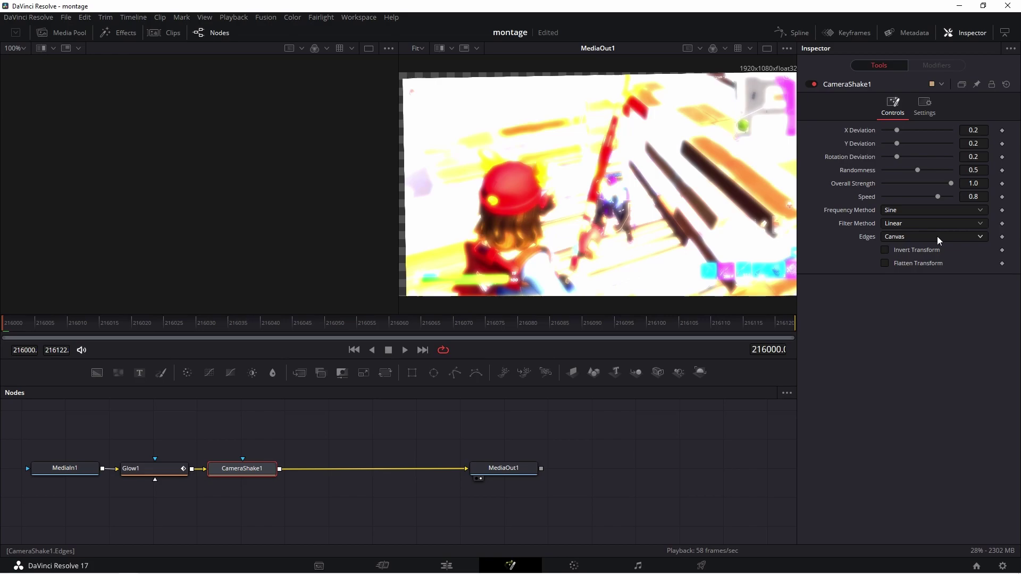
# Set Camera Shake edges to Mirror, X and Rotation Deviation to 0.0, and halve Overall Strength.
pyautogui.click(883, 237)
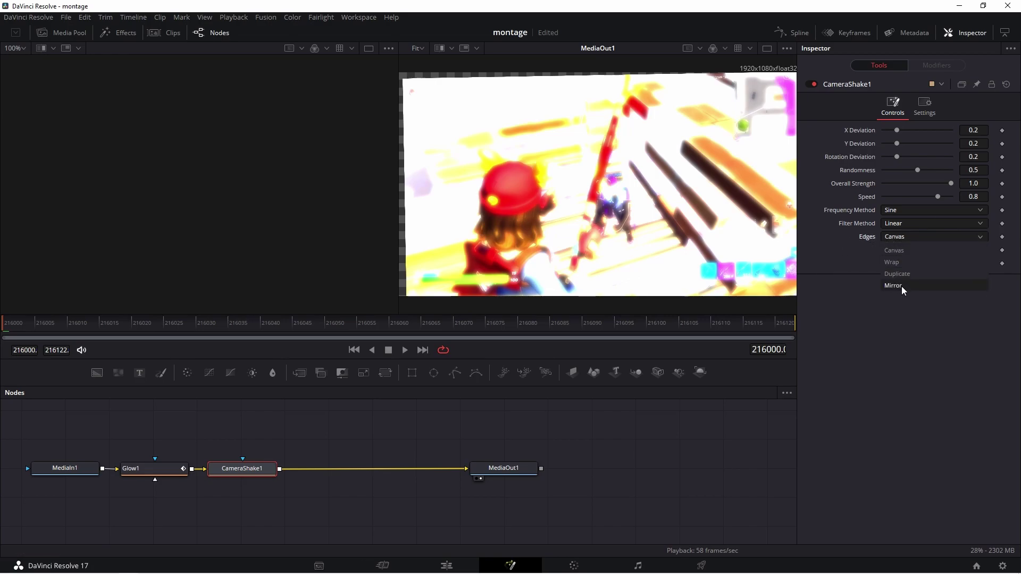
pyautogui.click(901, 286)
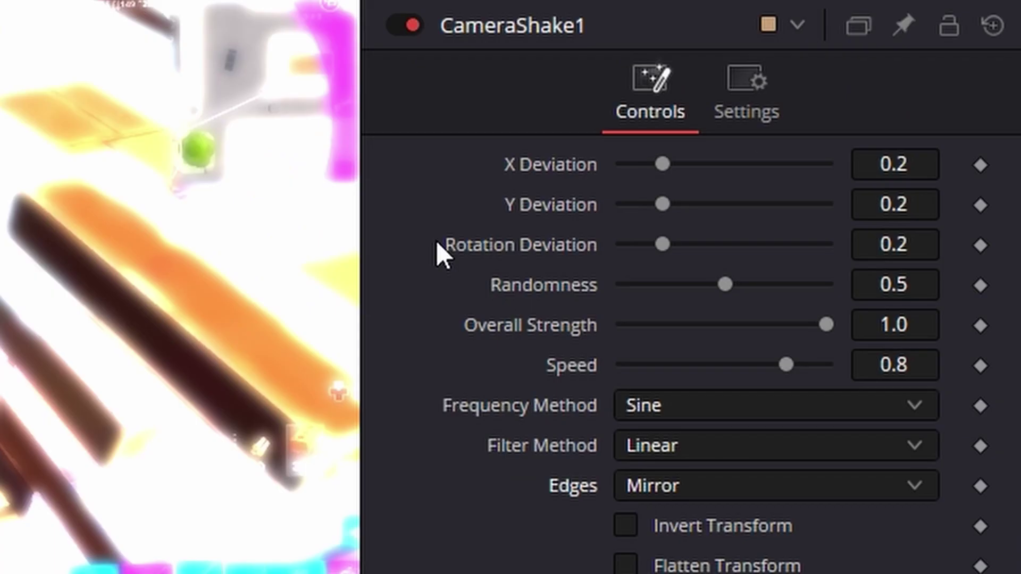
pyautogui.moveTo(662, 163); pyautogui.dragTo(572, 165)
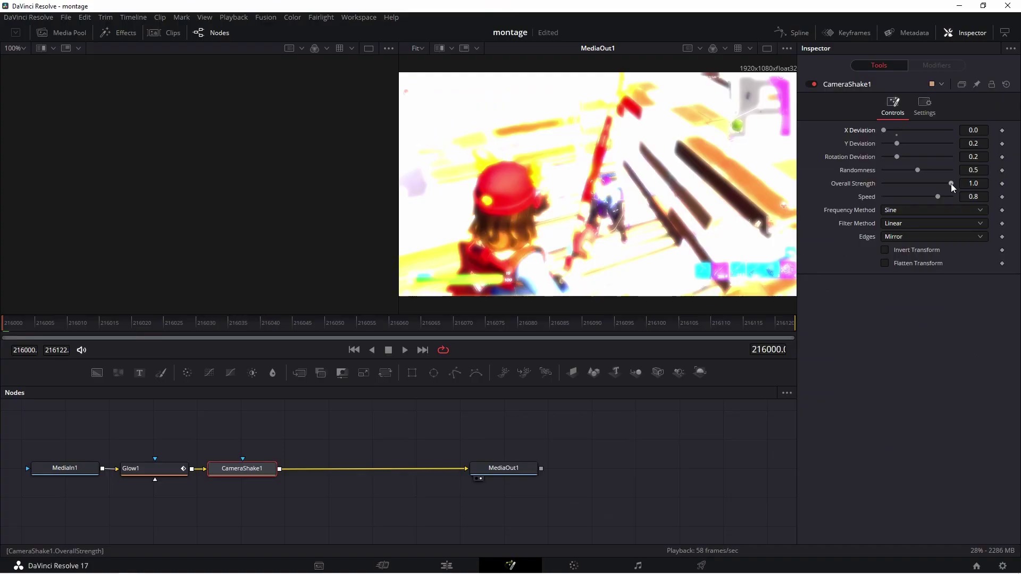
pyautogui.moveTo(951, 183); pyautogui.dragTo(901, 198)
pyautogui.hotkey('ctrl', 's')
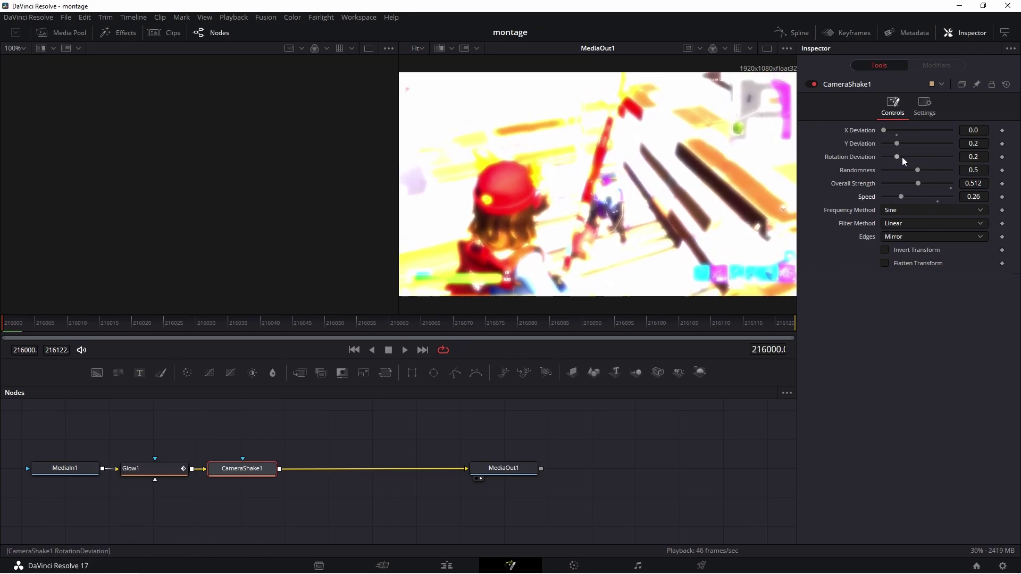
pyautogui.moveTo(899, 156); pyautogui.dragTo(873, 155)
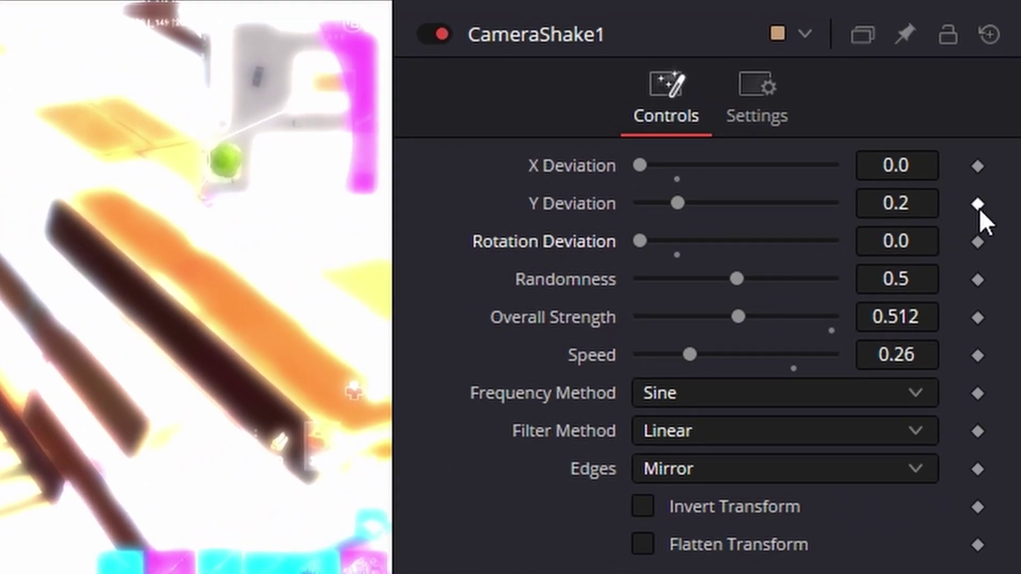
# Keyframe Y Deviation from 0.2 down to 0.0 at a later frame, then return to the Edit page.
pyautogui.click(979, 207)
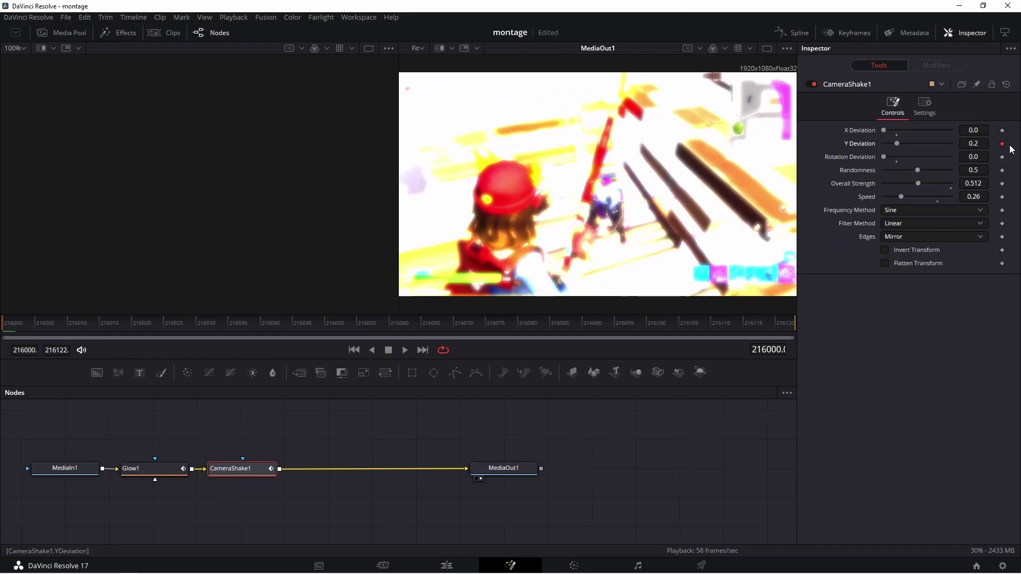
pyautogui.press('space')
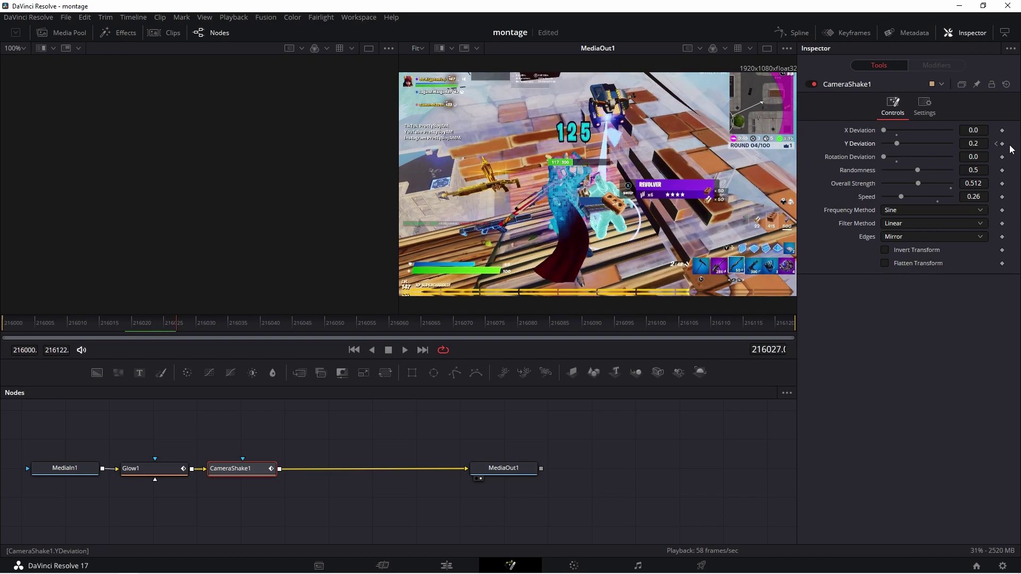
pyautogui.press('space')
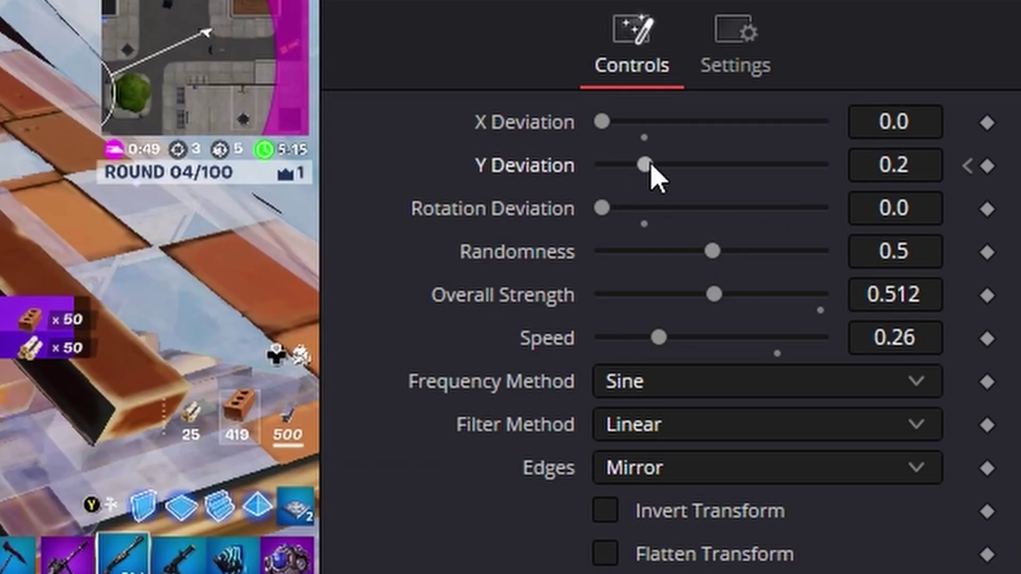
pyautogui.moveTo(644, 165); pyautogui.dragTo(535, 178)
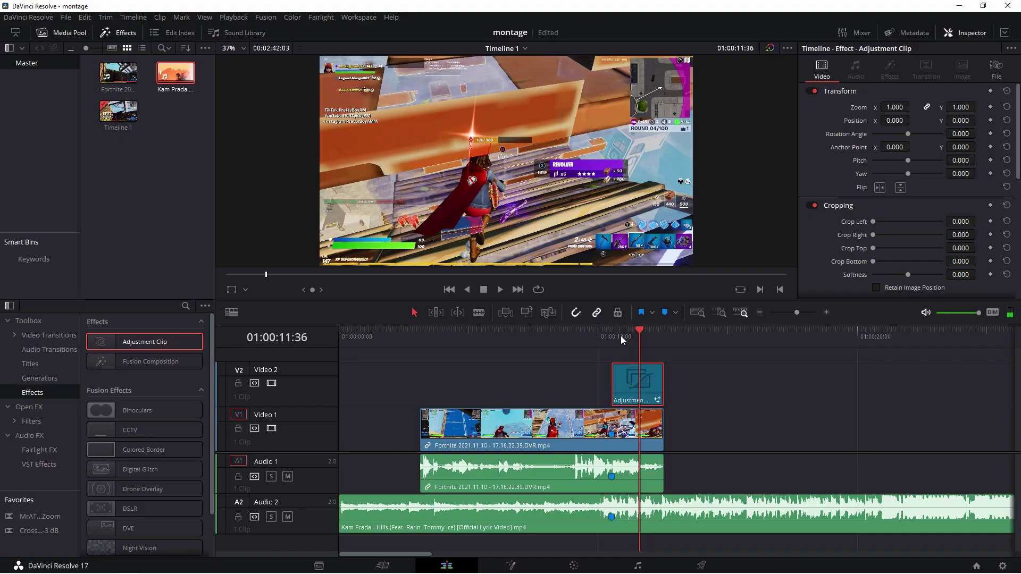
pyautogui.click(601, 337)
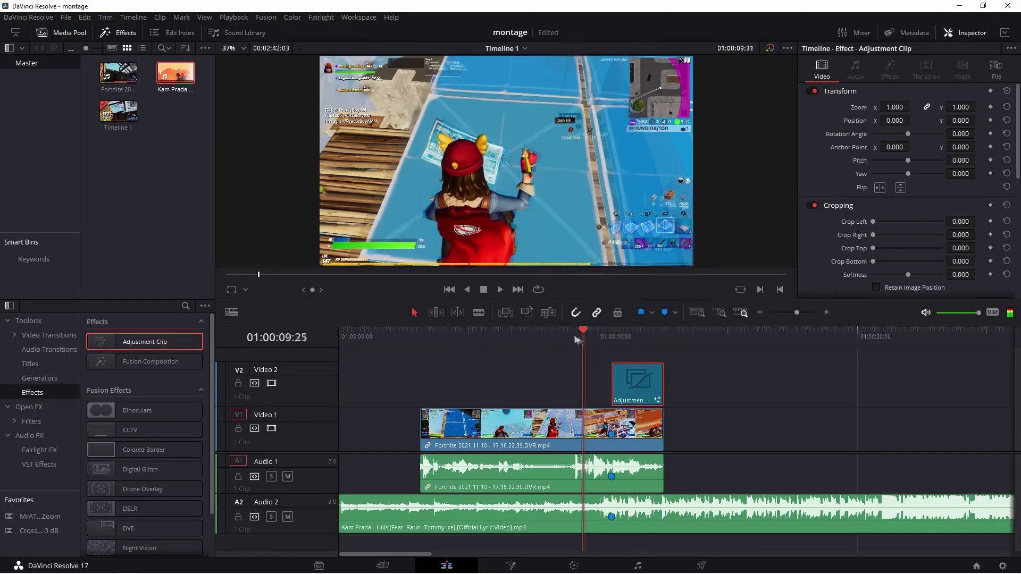